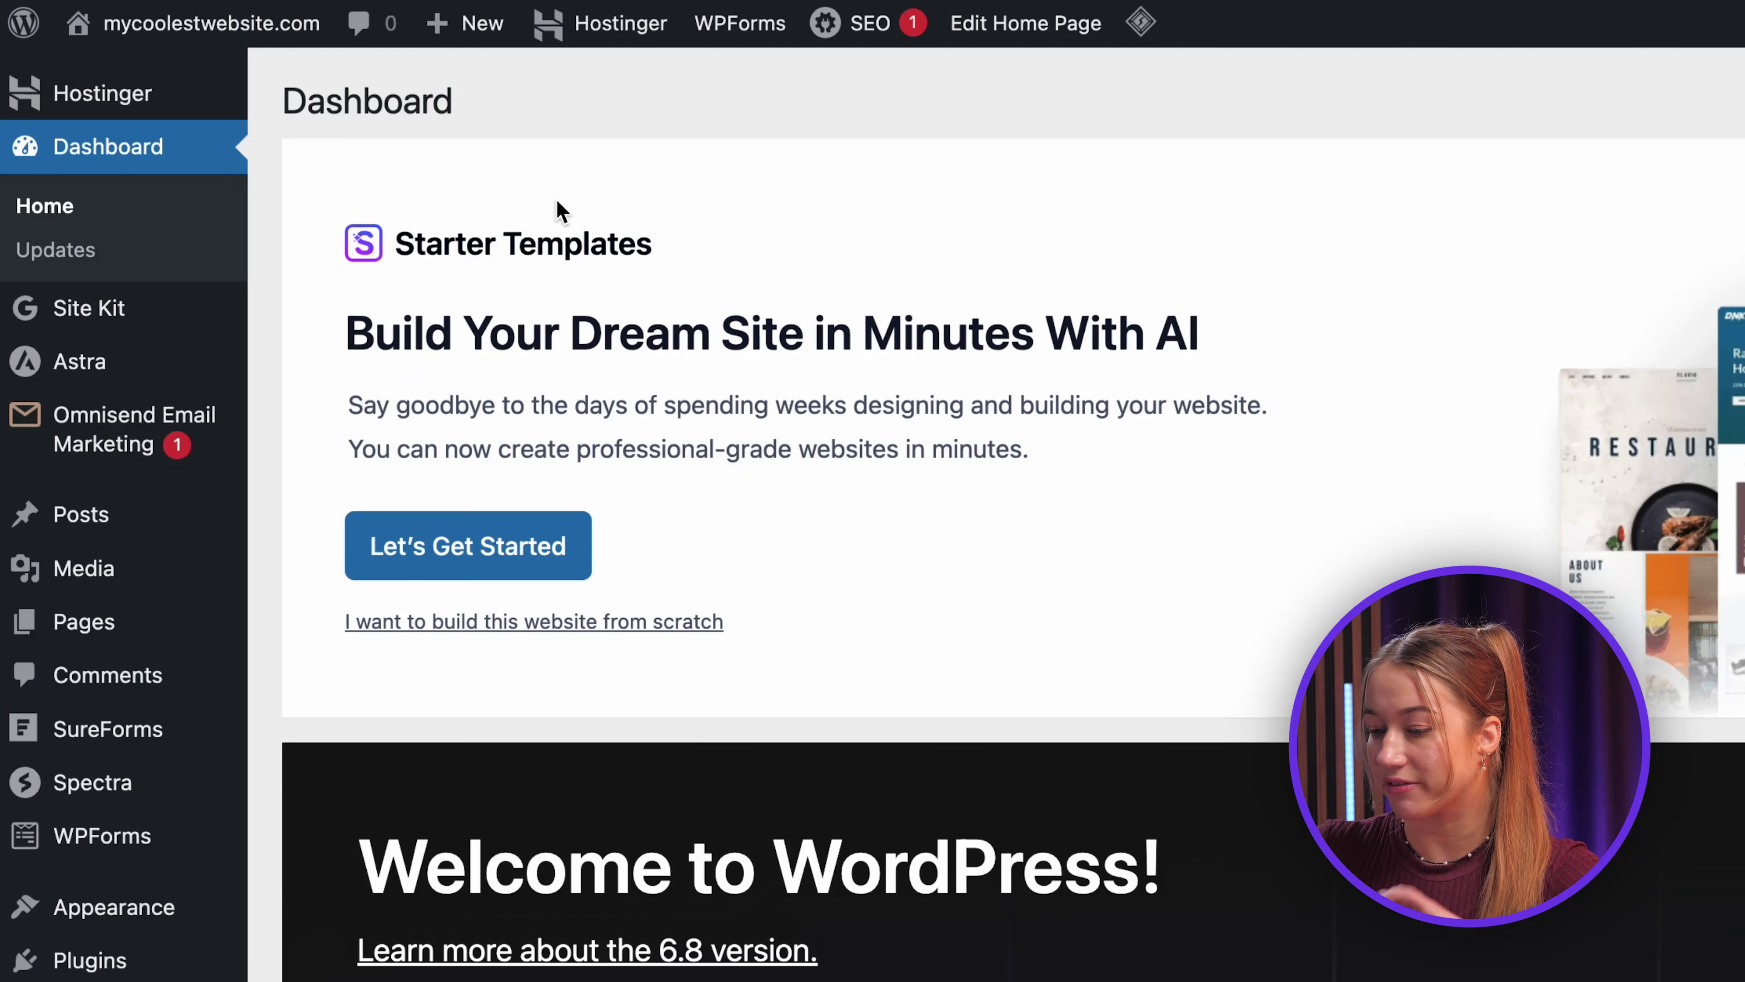
Step: Open the Hostinger plugin's Onboarding page from the admin sidebar
mouse_move(58, 43)
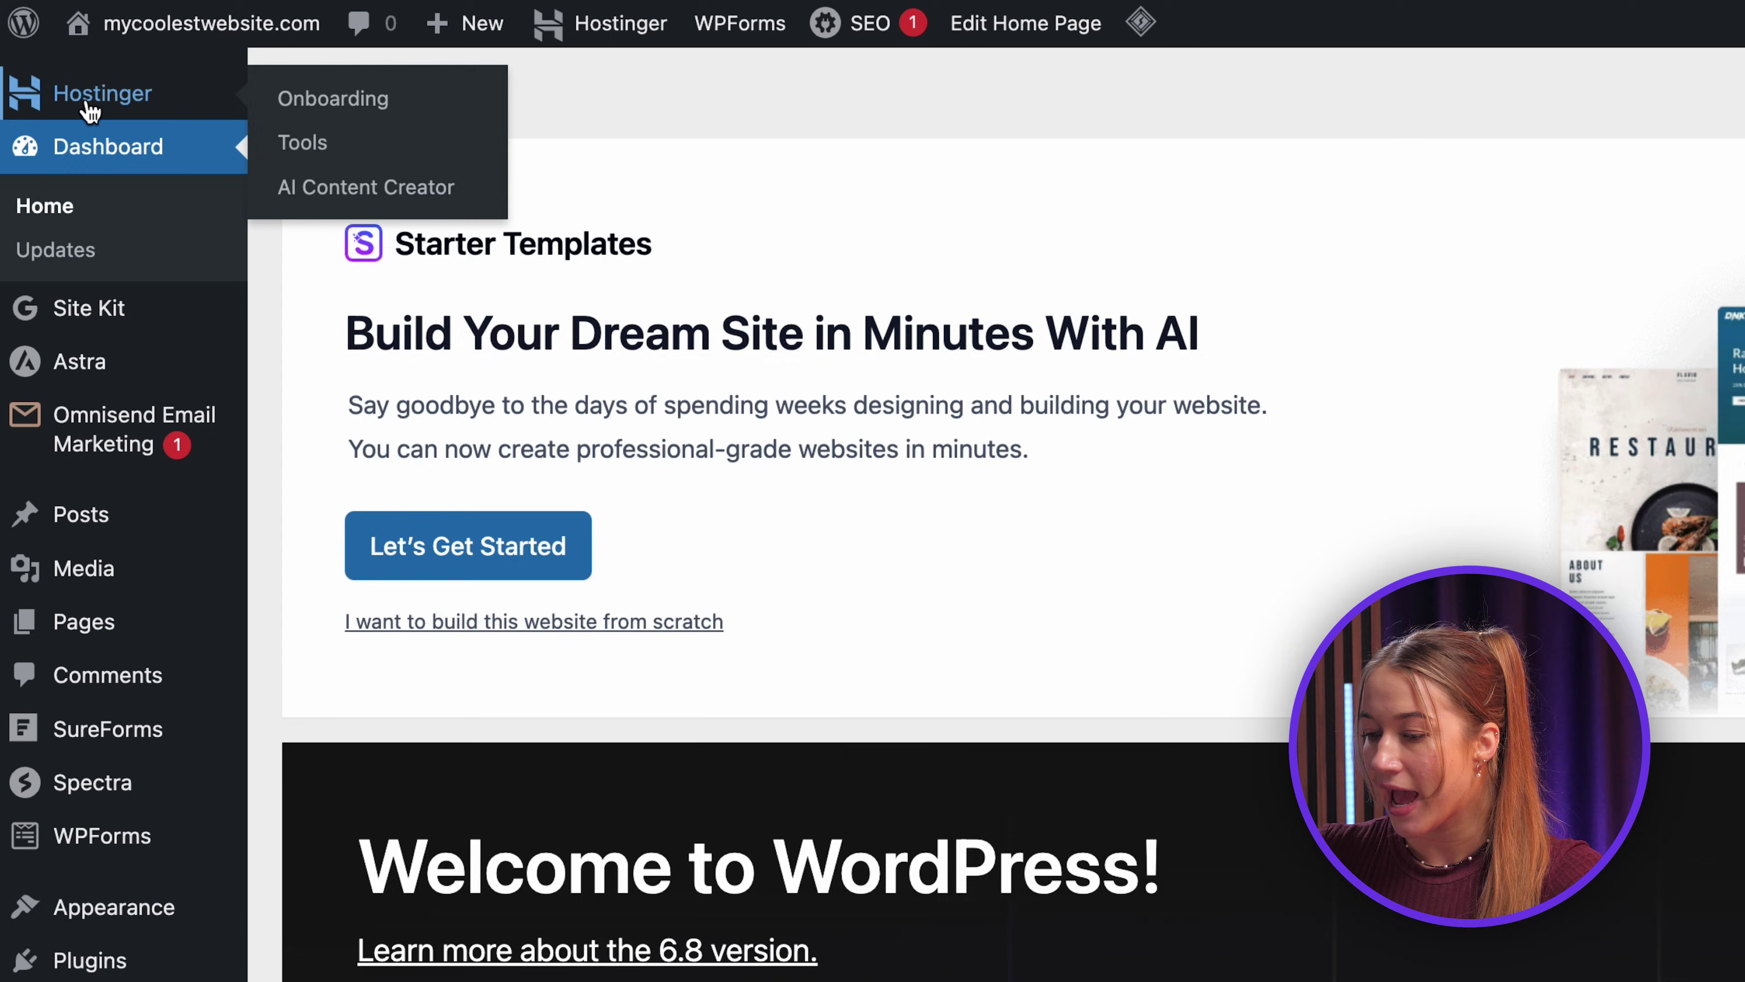
click(89, 101)
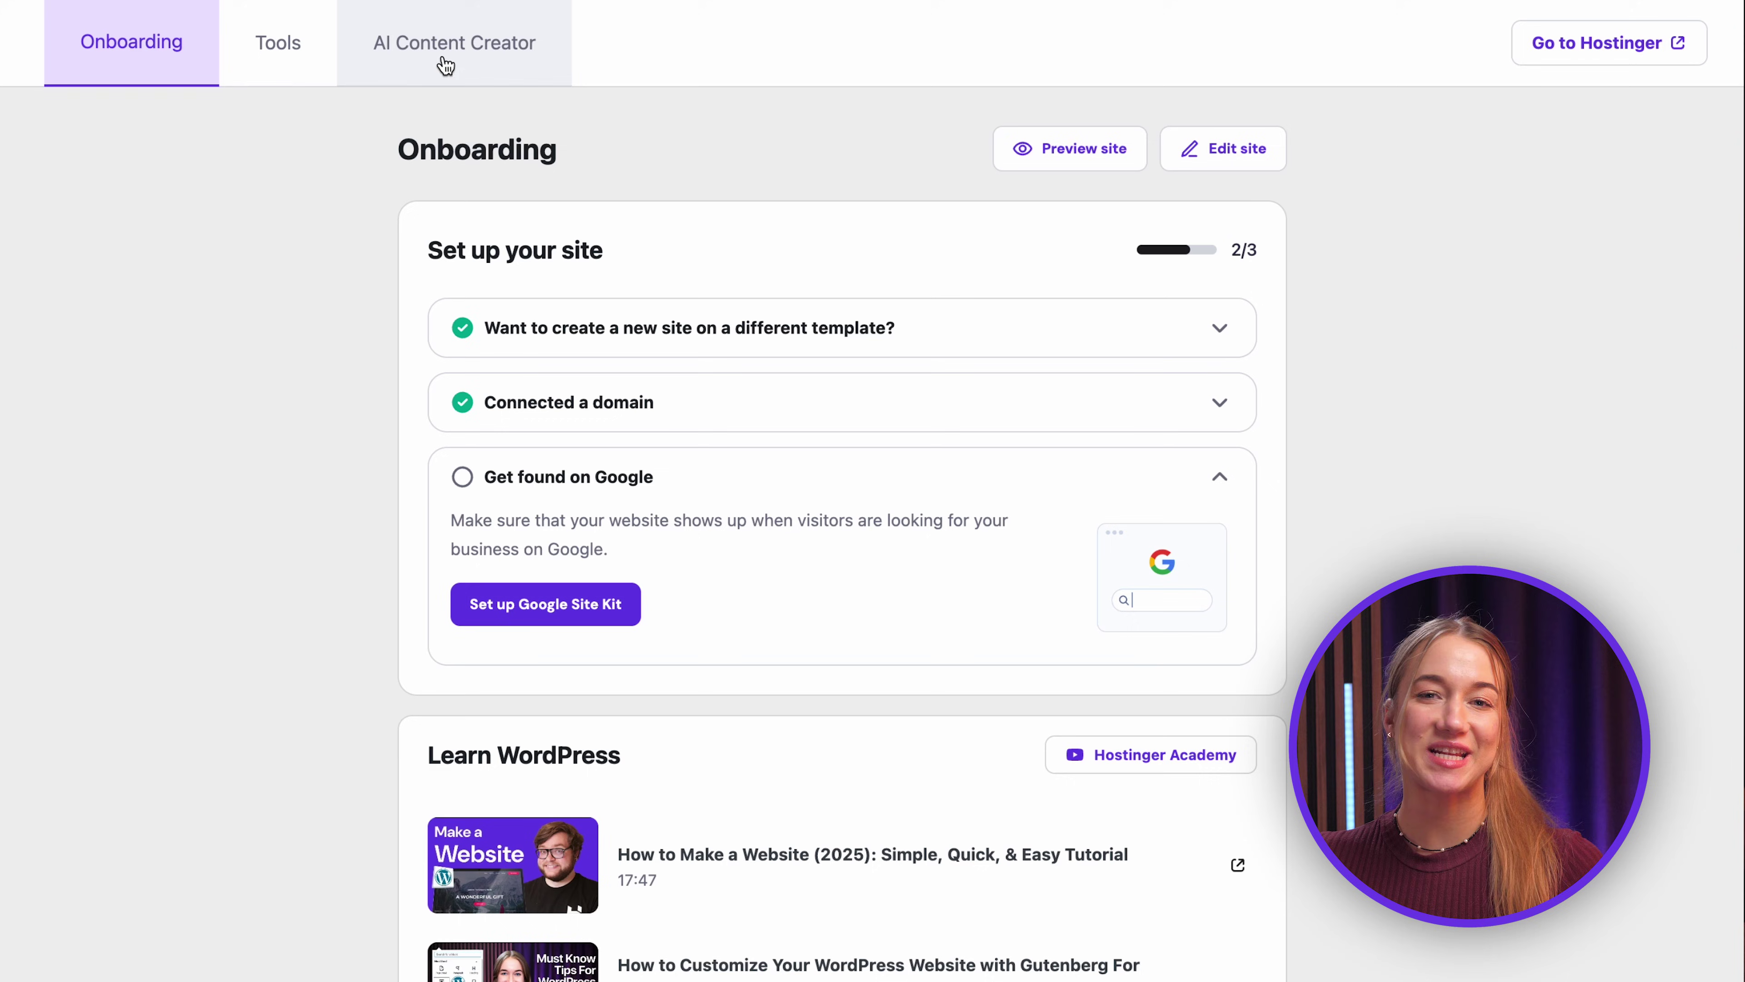
click(129, 66)
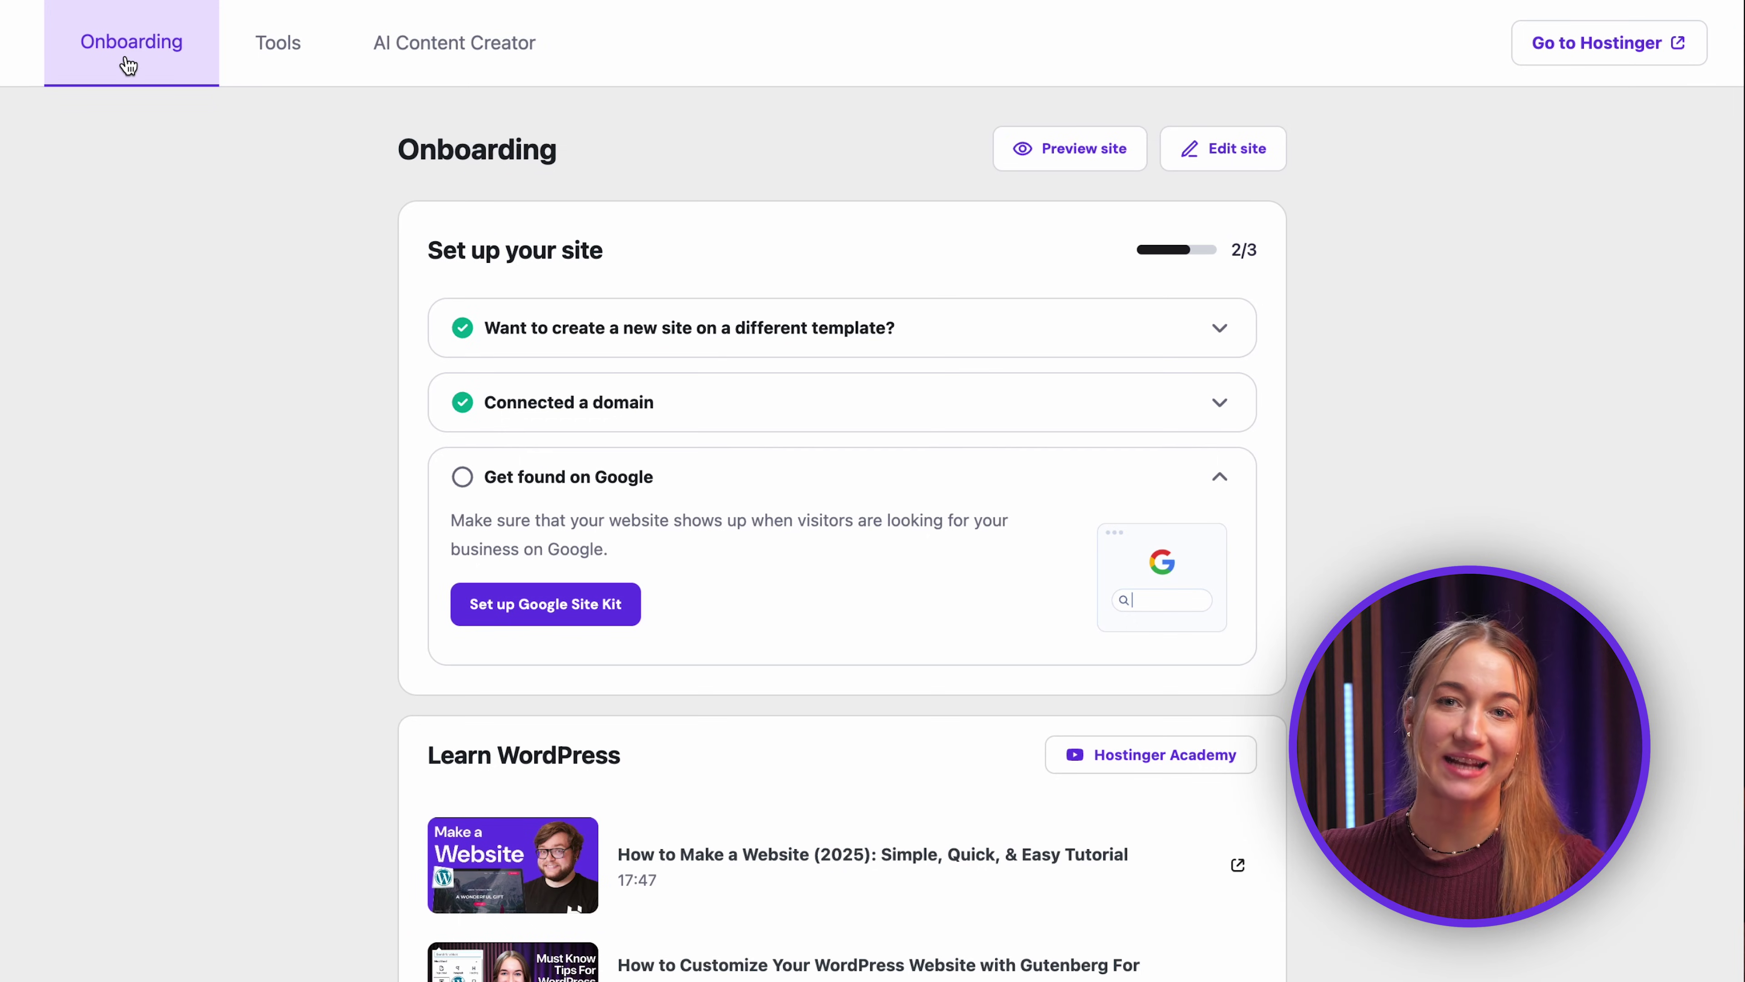
Step: Expand the new-template, connected-domain and Get found on Google checklist steps
click(680, 330)
click(684, 554)
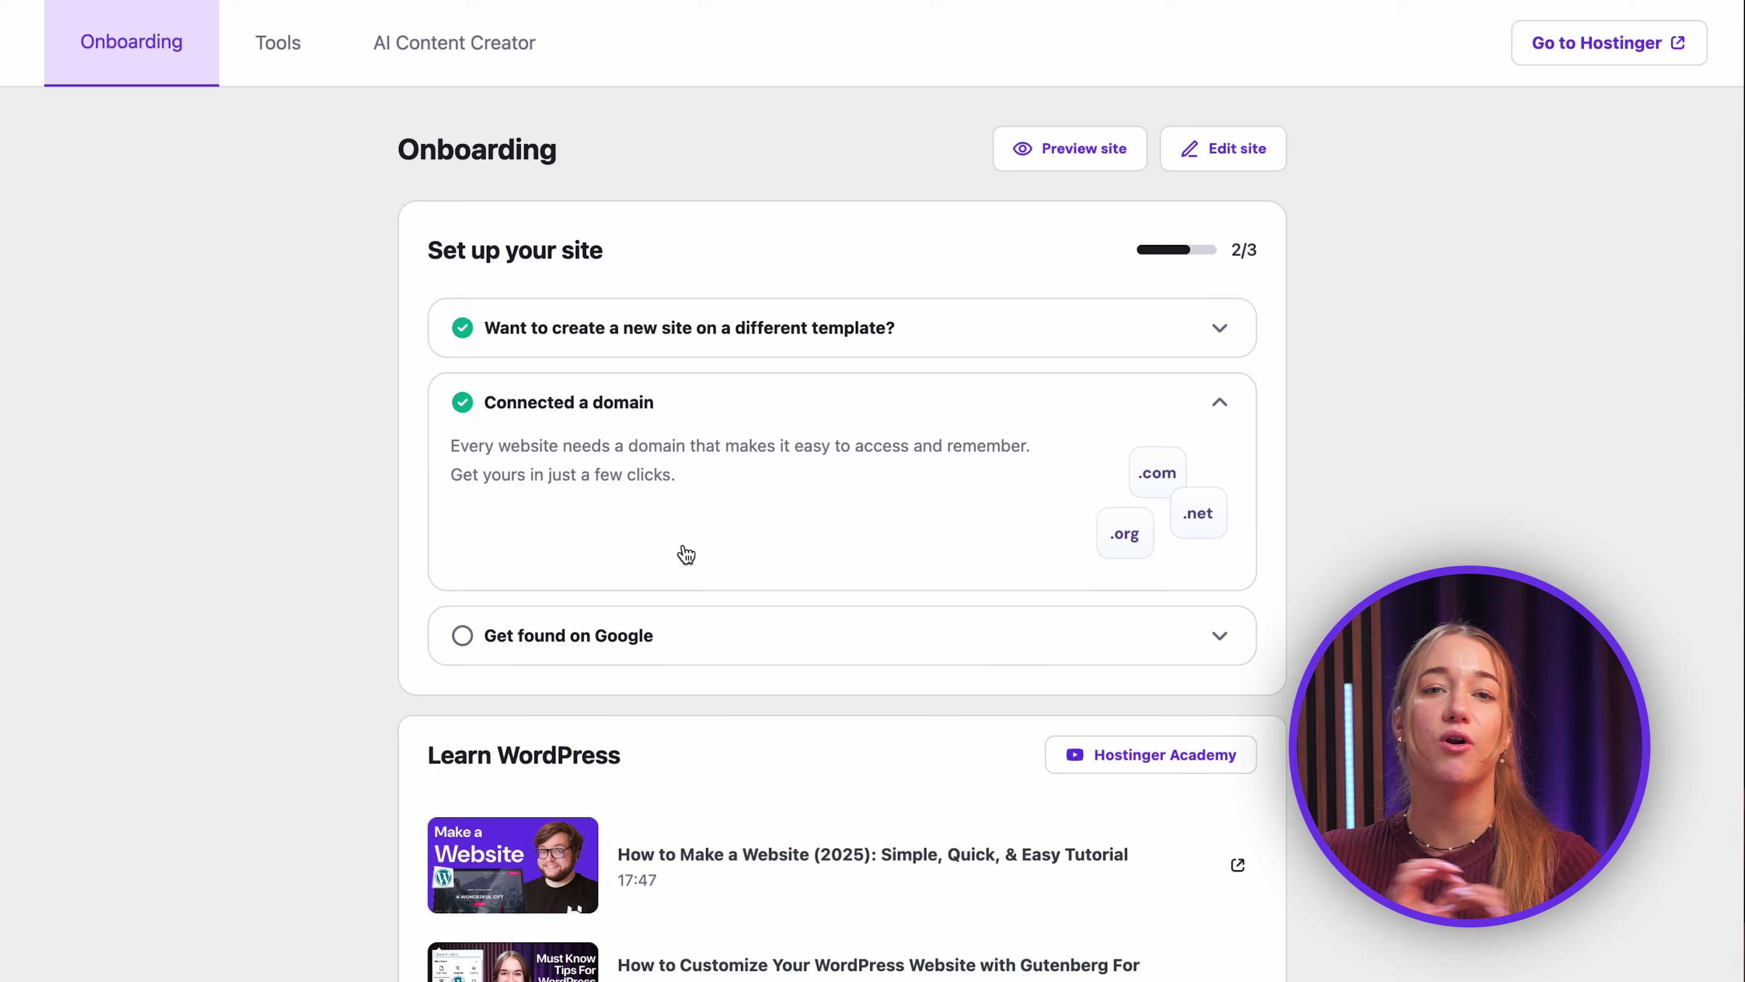
click(674, 631)
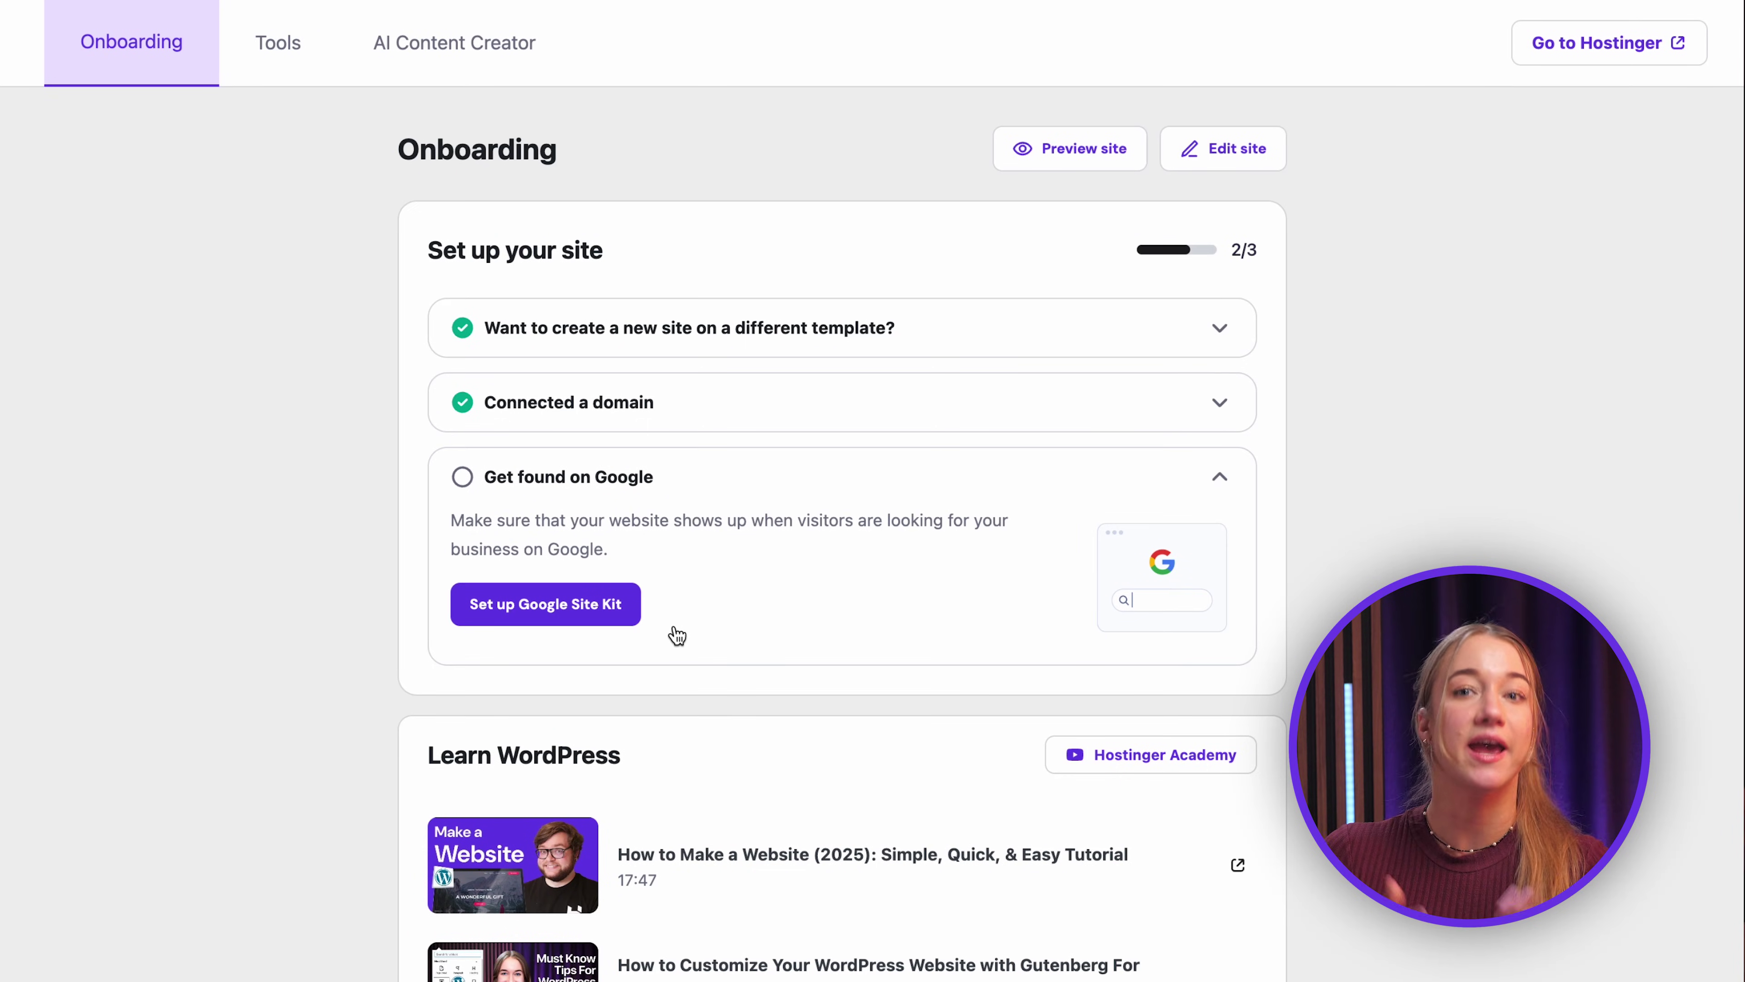
scroll(336, 822, down, 6)
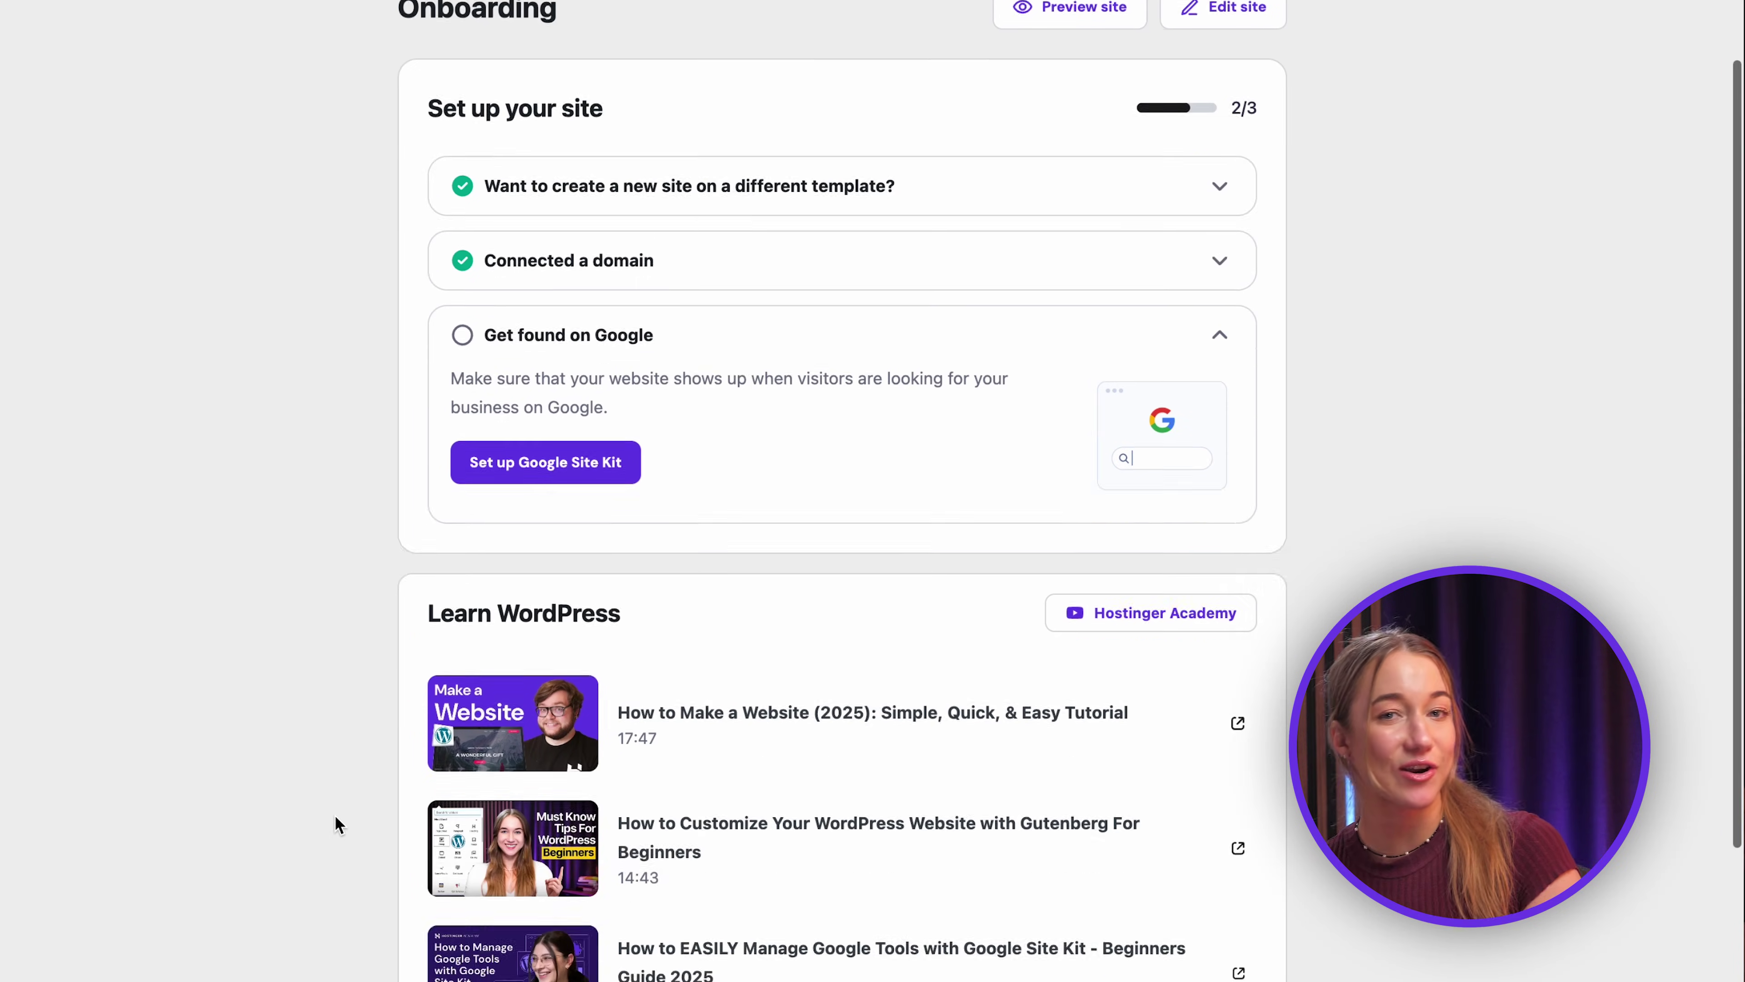
scroll(336, 822, down, 1)
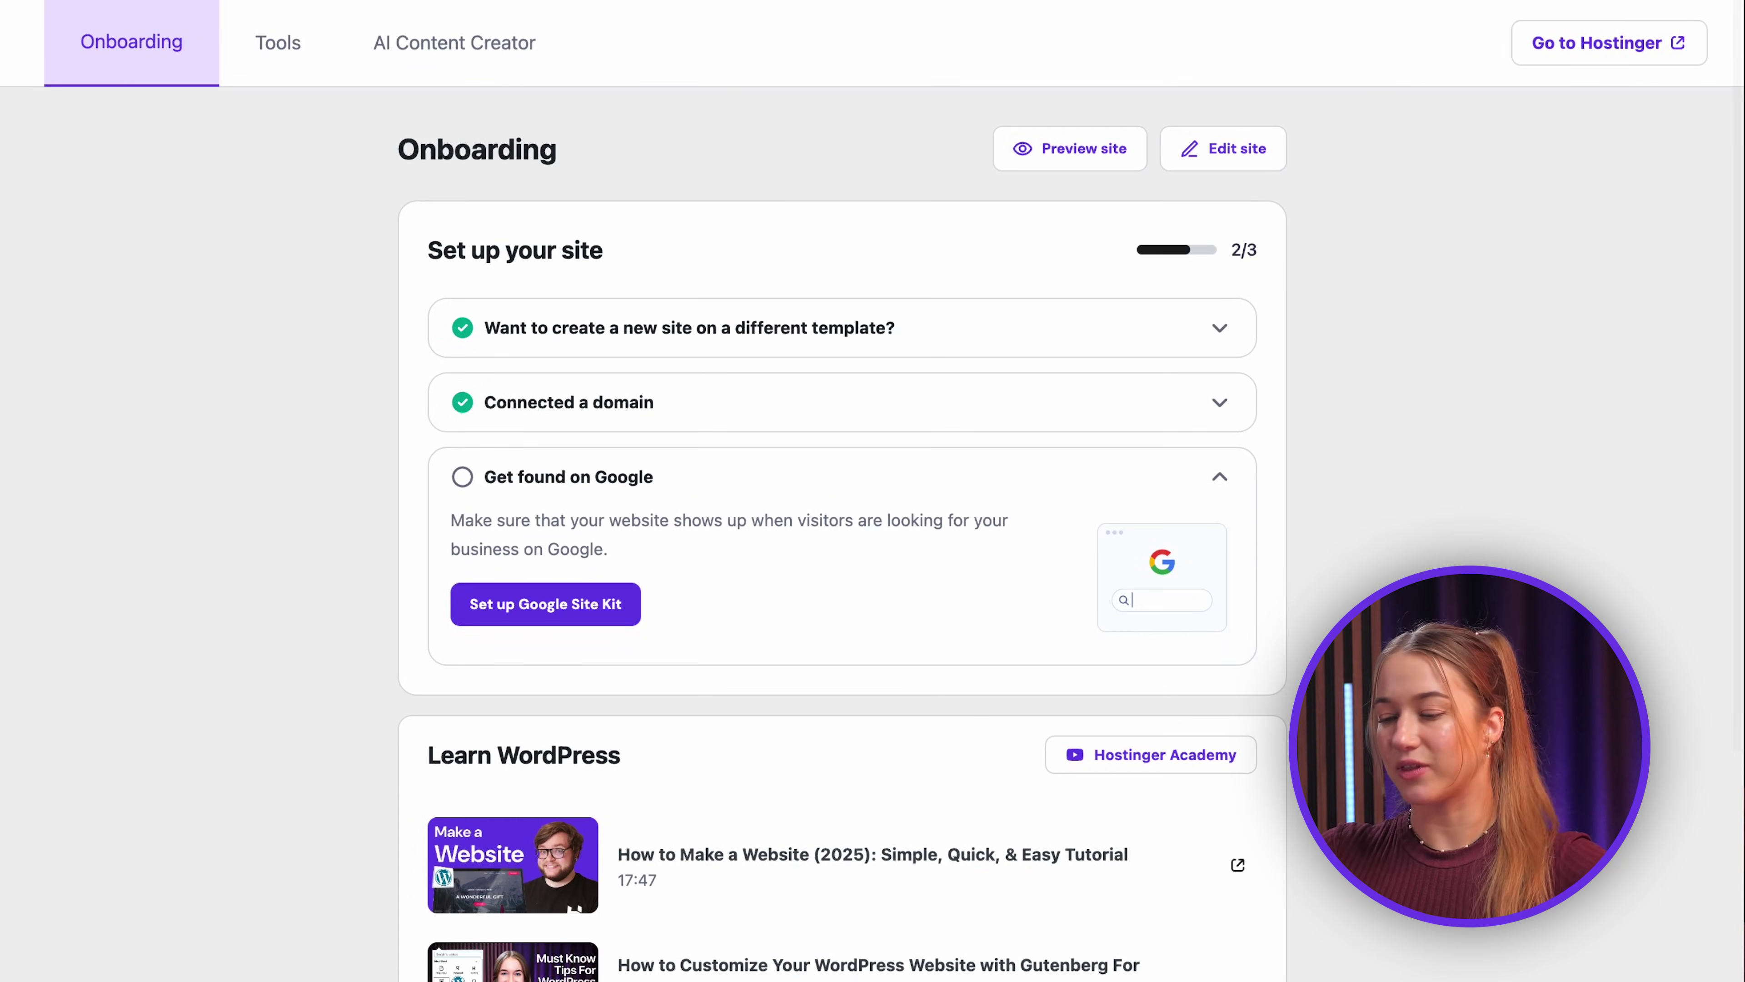
Step: On the Hostinger Tools page, switch on Maintenance mode and Force HTTPS redirects
click(289, 53)
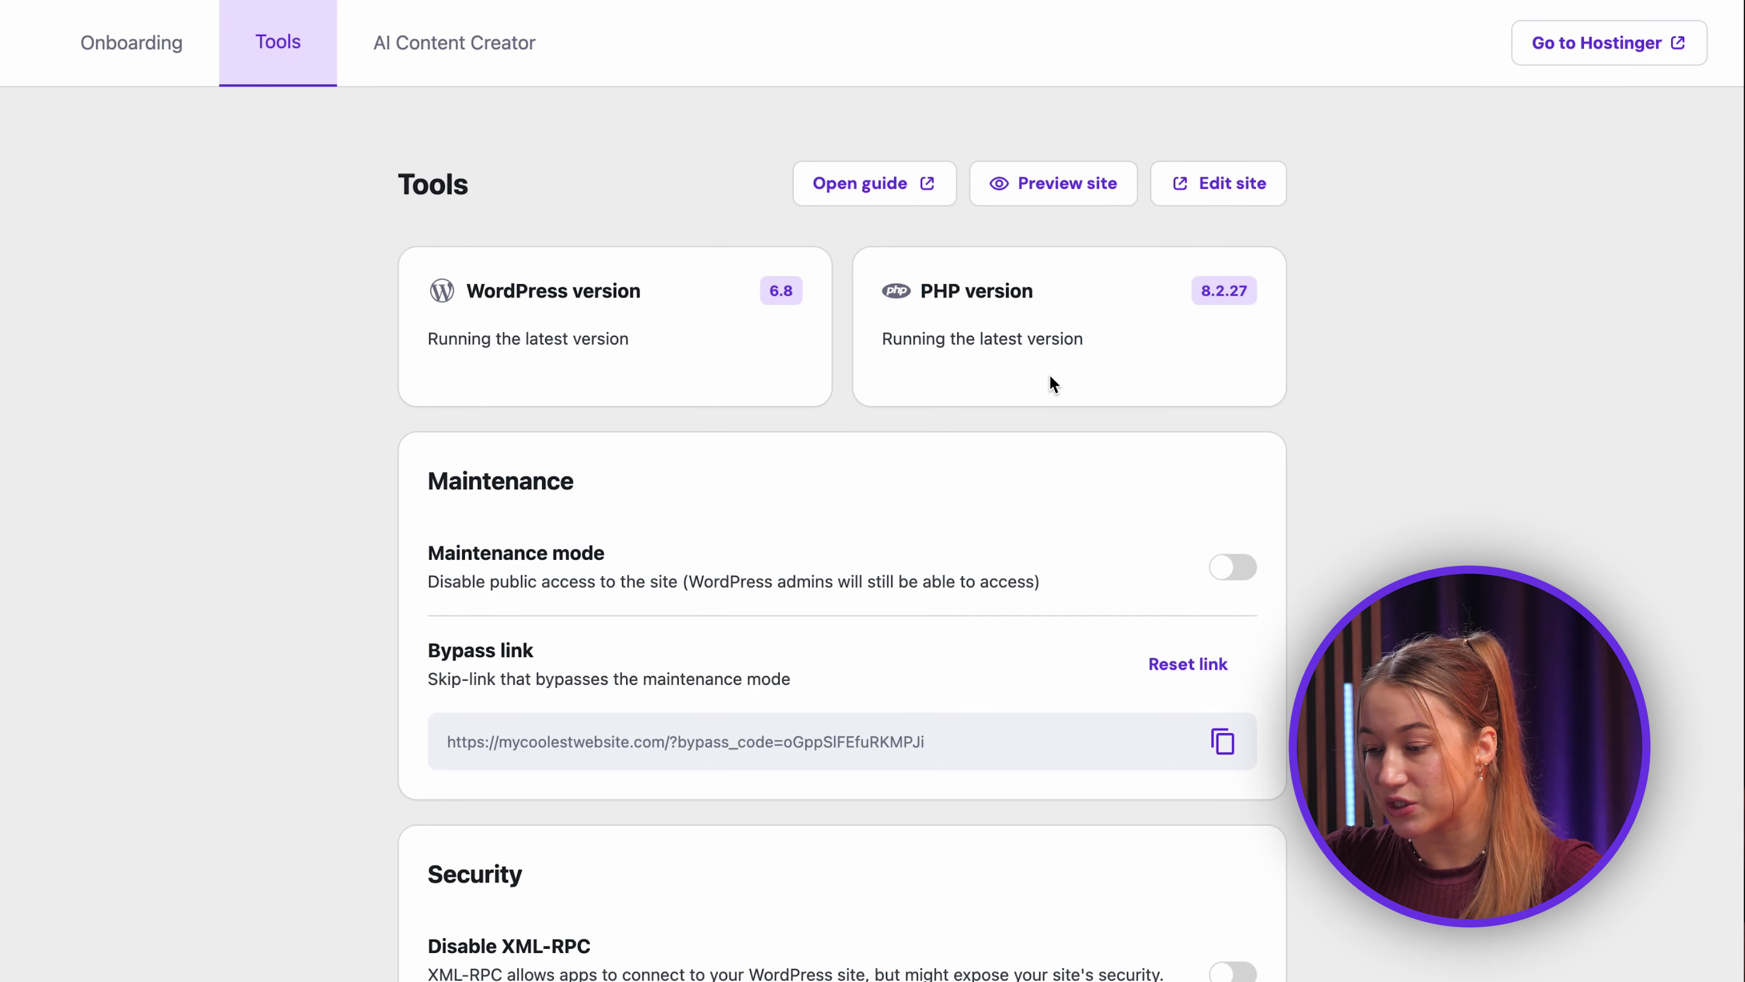
click(1242, 569)
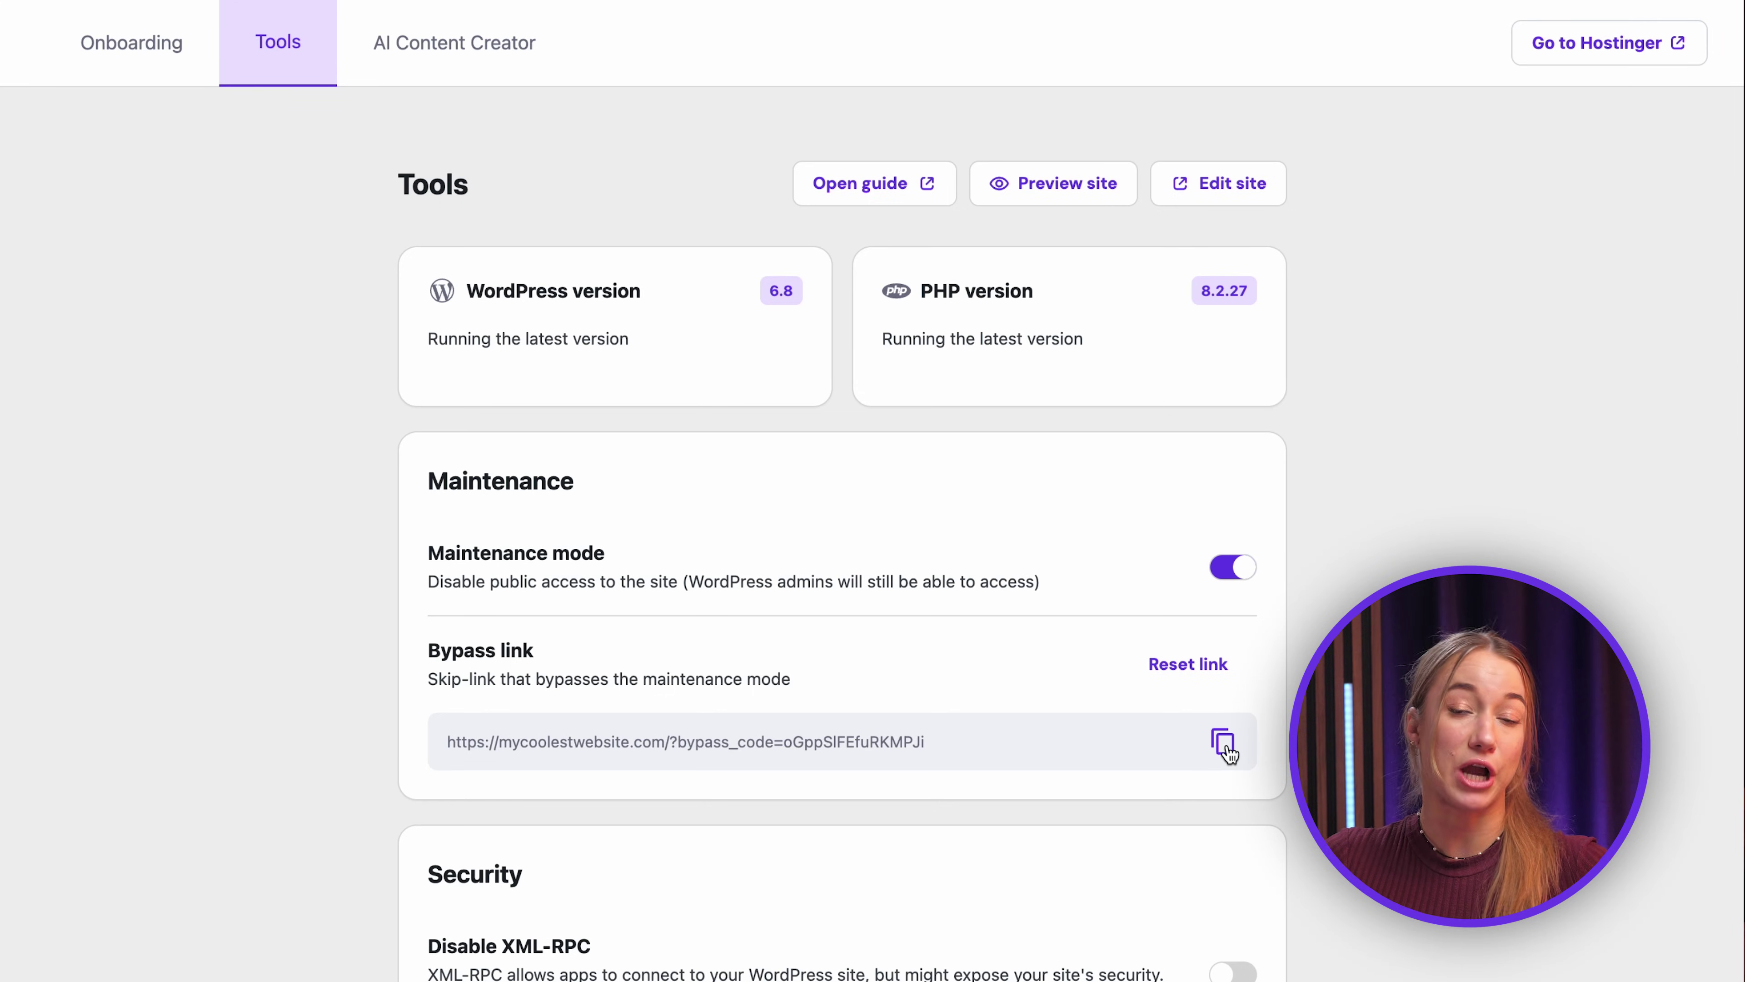
scroll(1227, 754, down, 6)
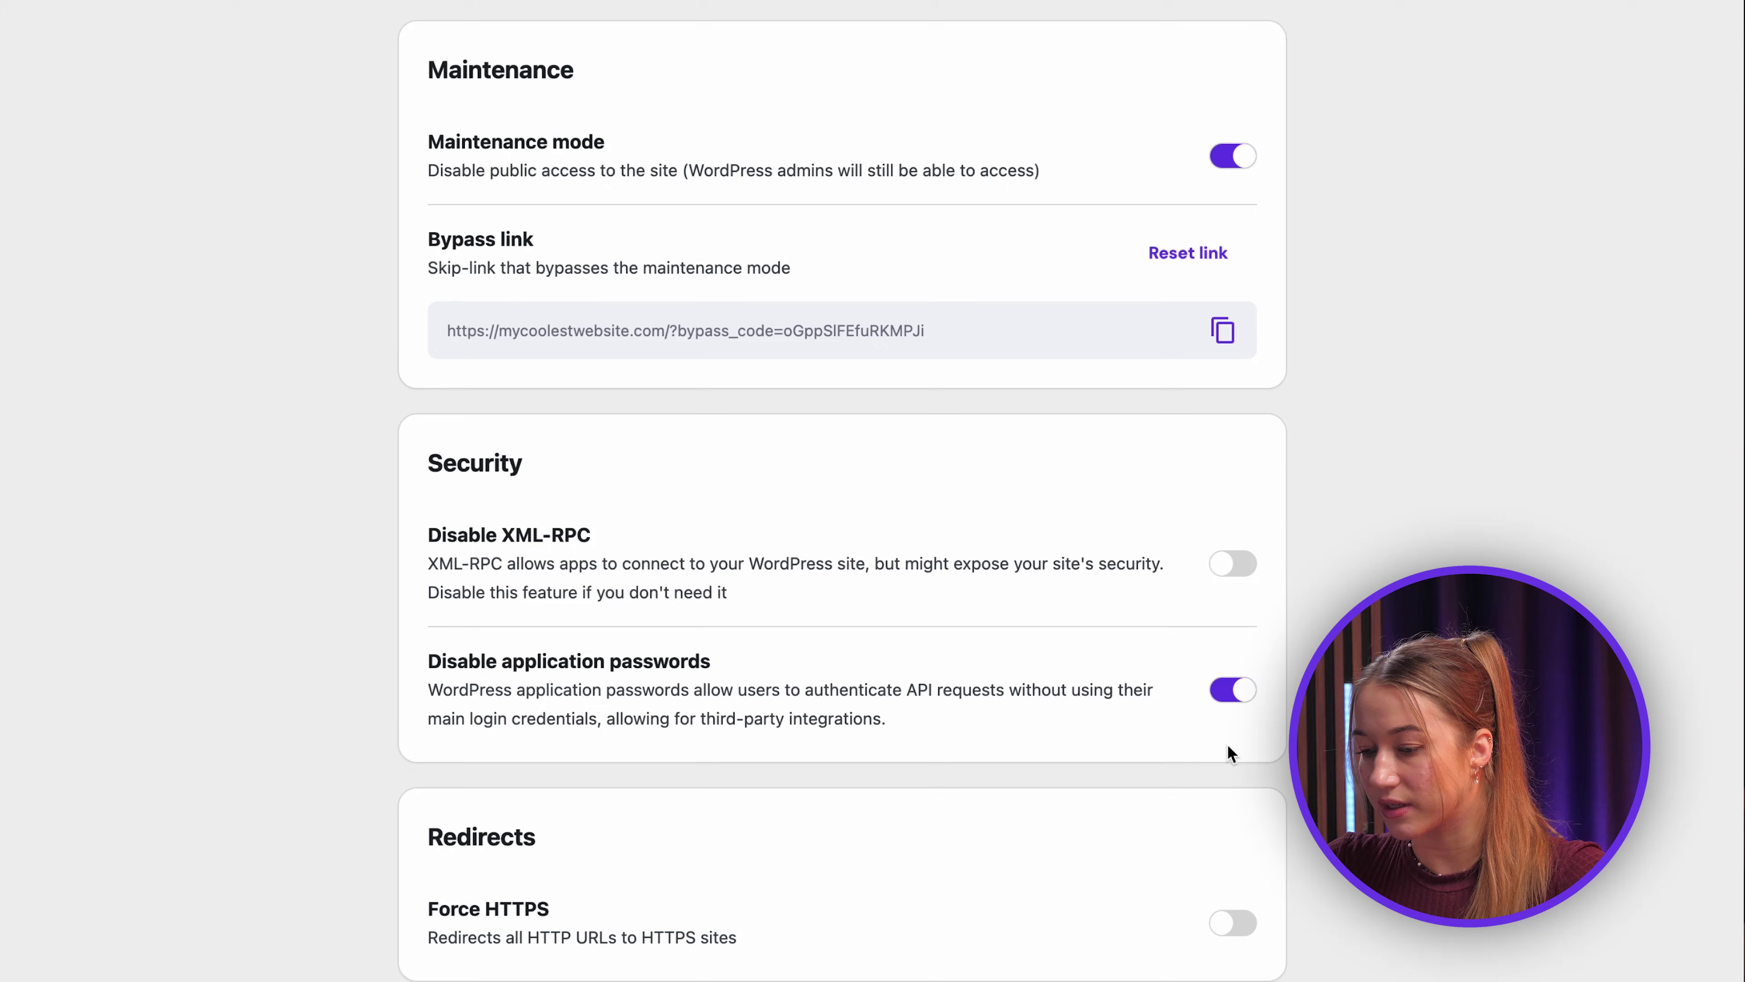
scroll(1227, 753, down, 2)
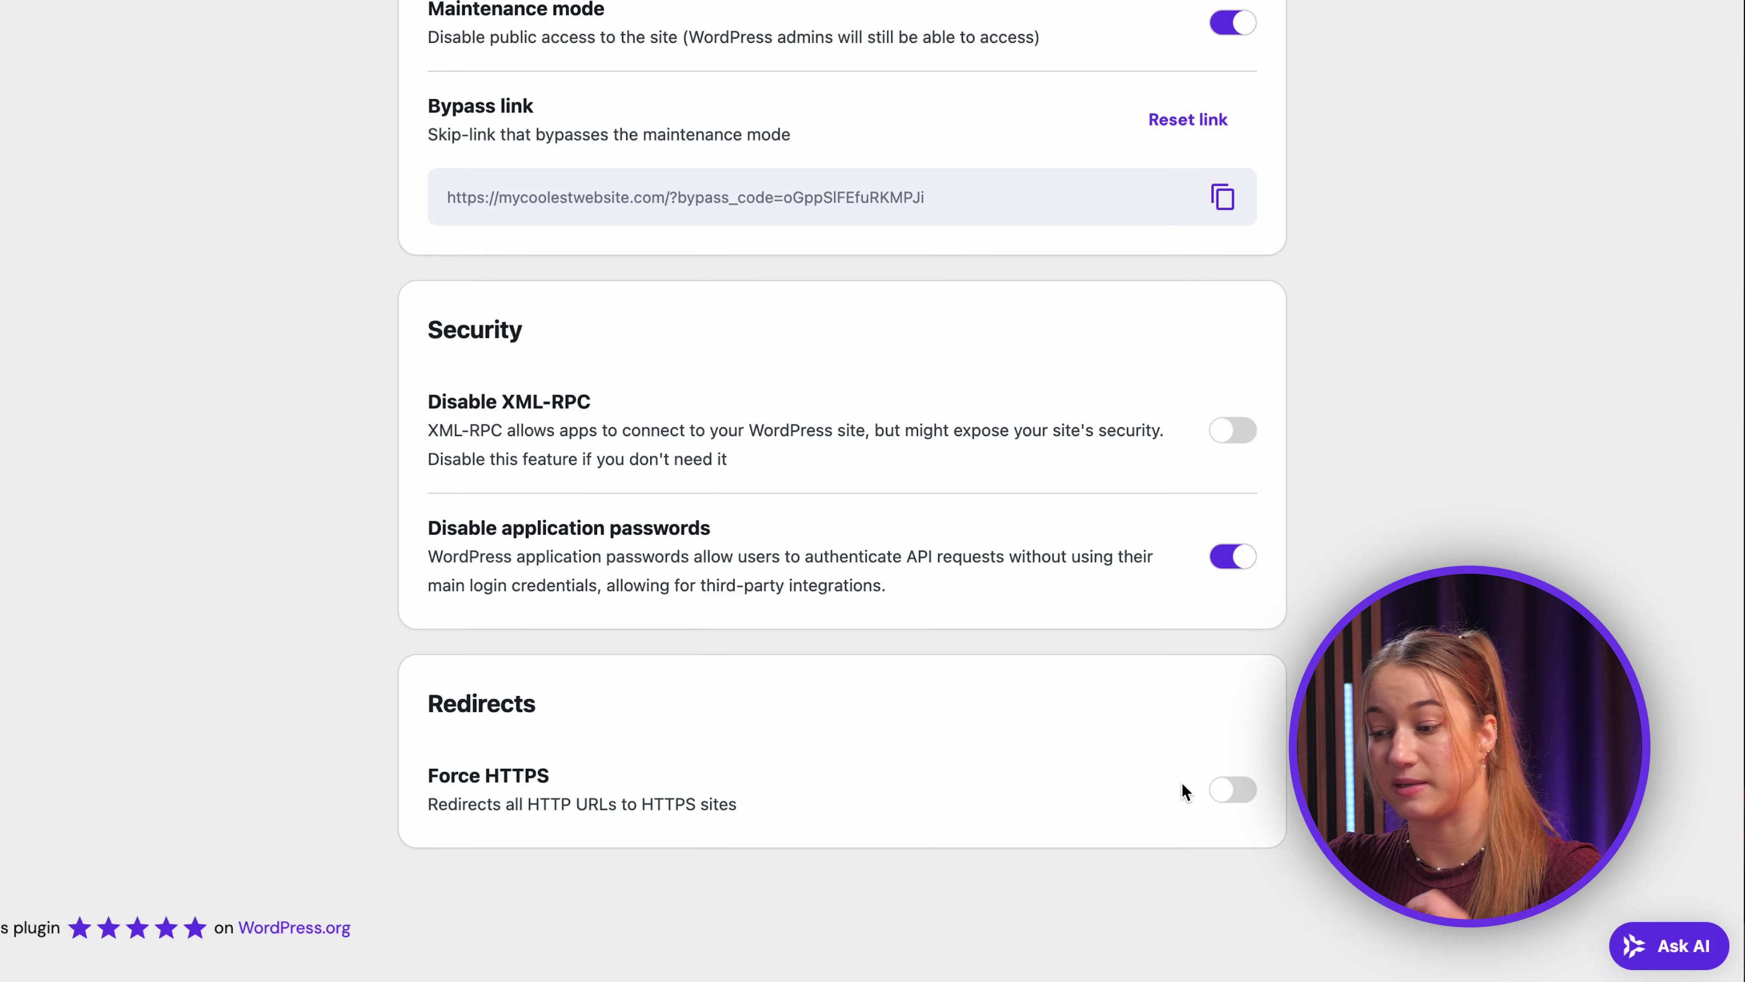
click(1232, 796)
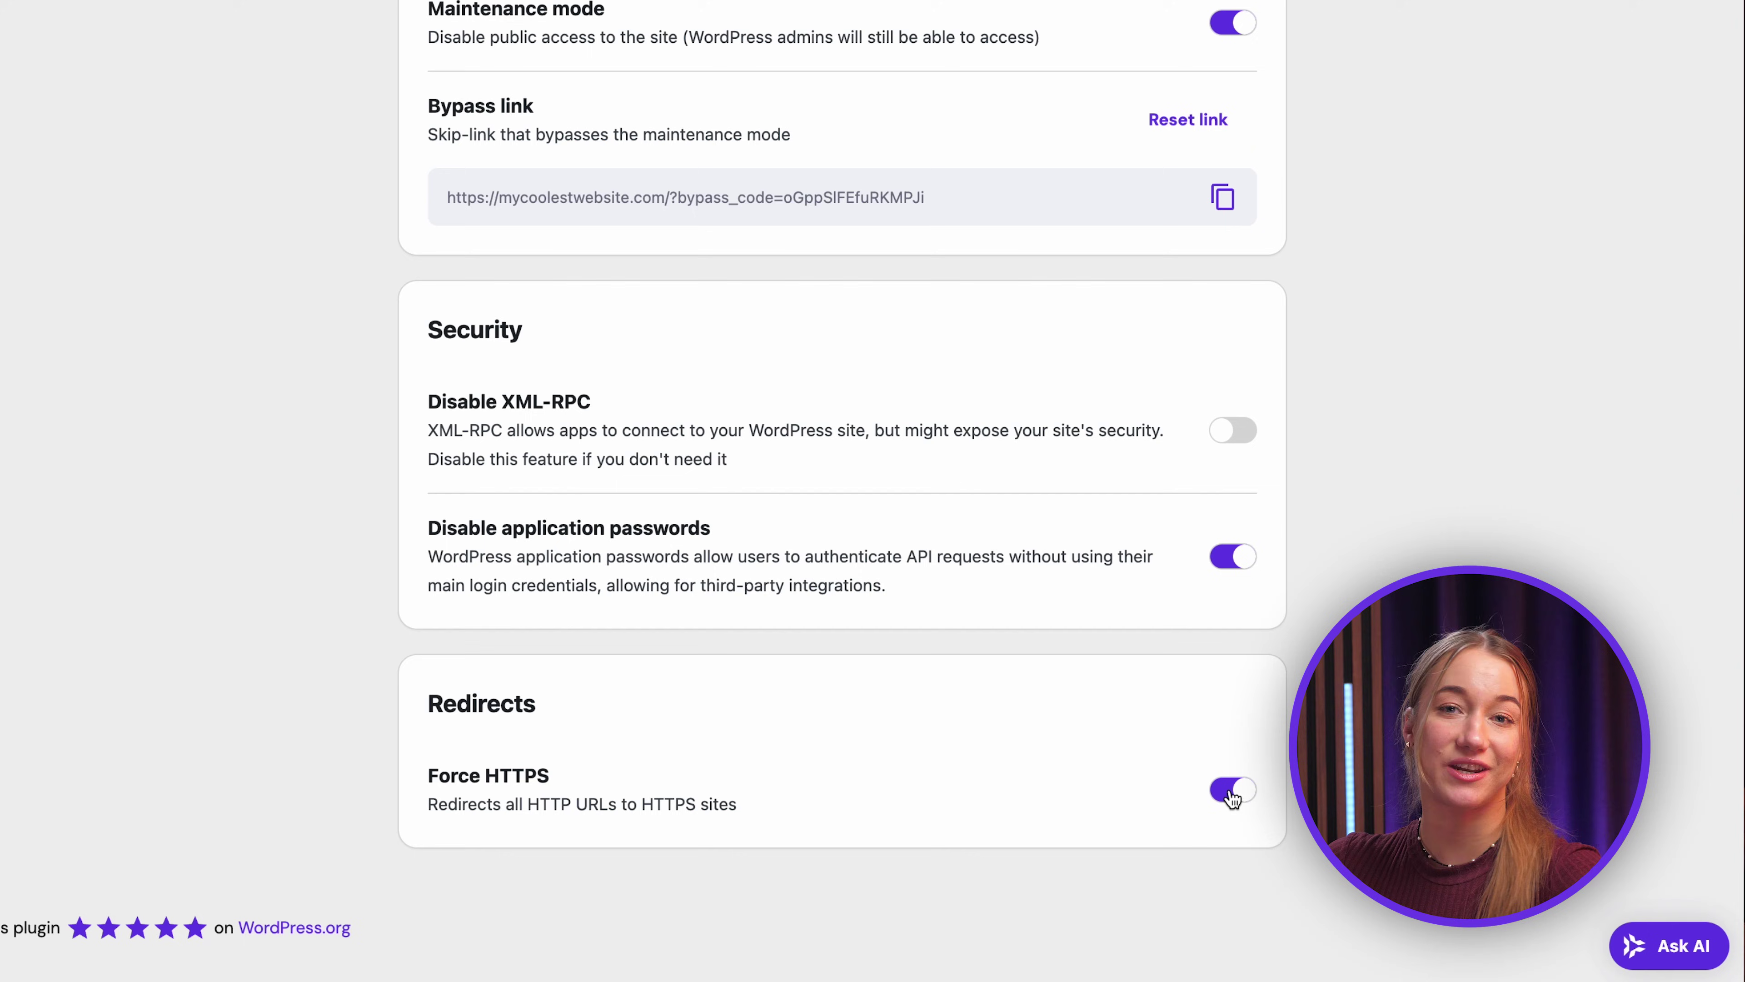
scroll(1230, 797, up, 8)
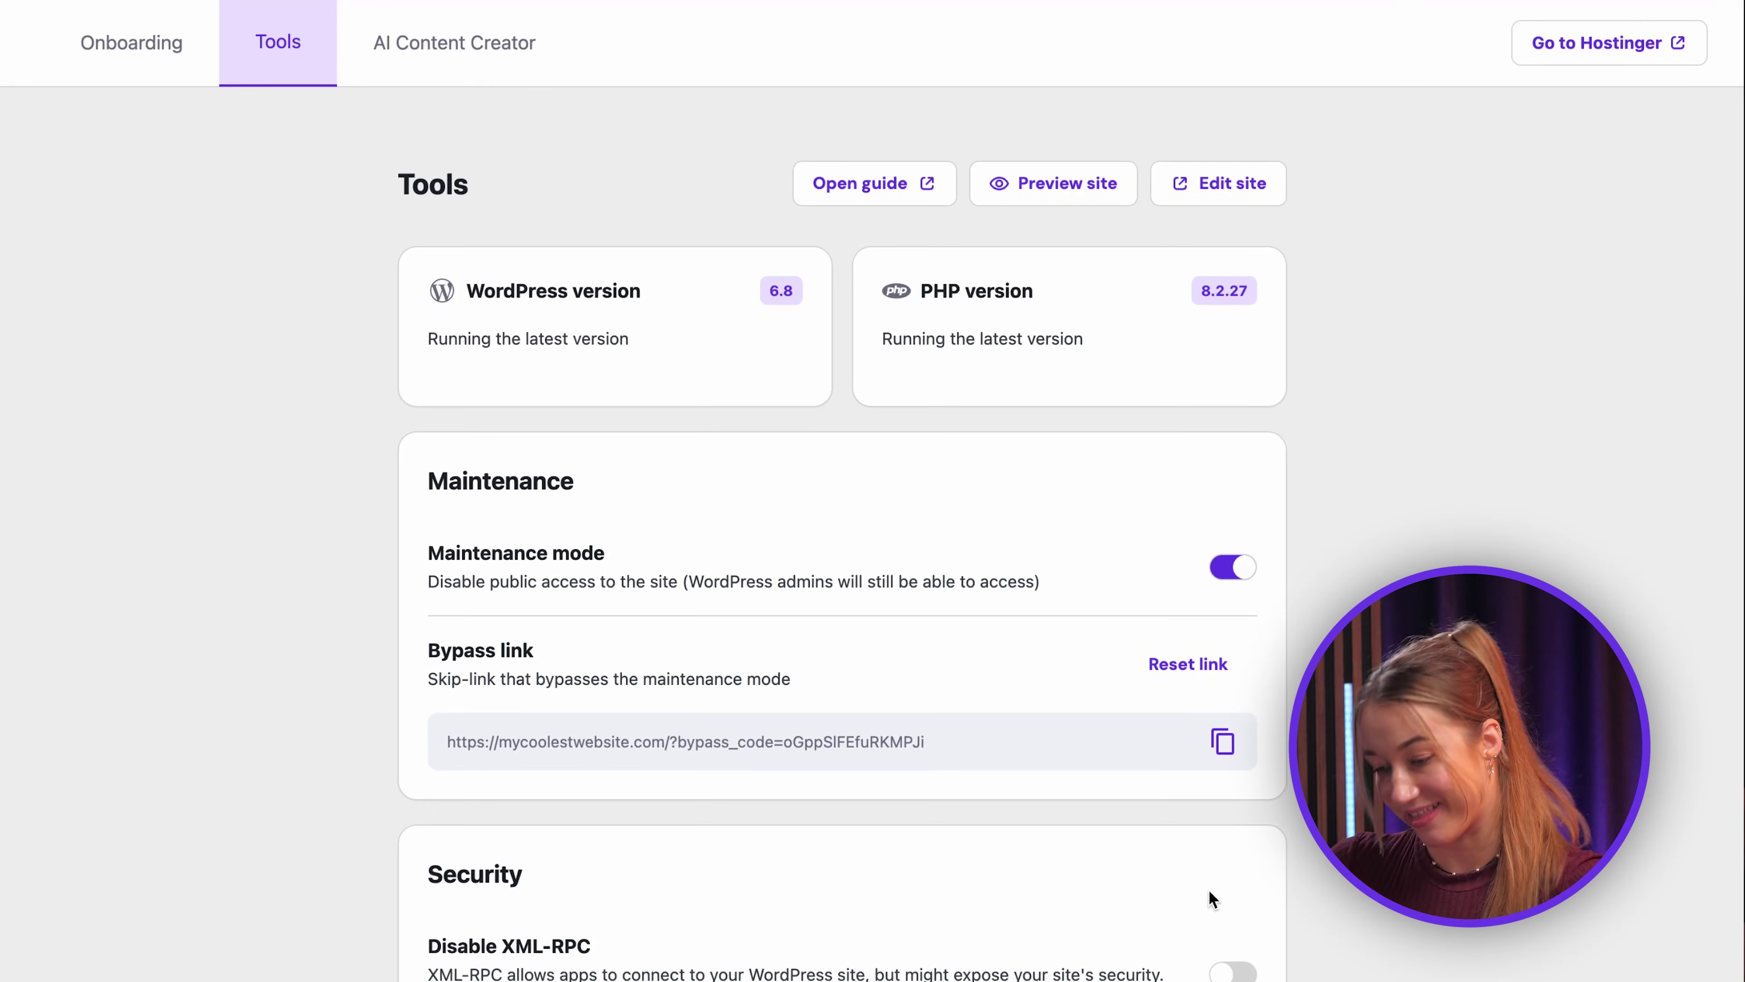
Step: In AI Content Creator, set content type Posts, Neutral tone and Short length
click(487, 55)
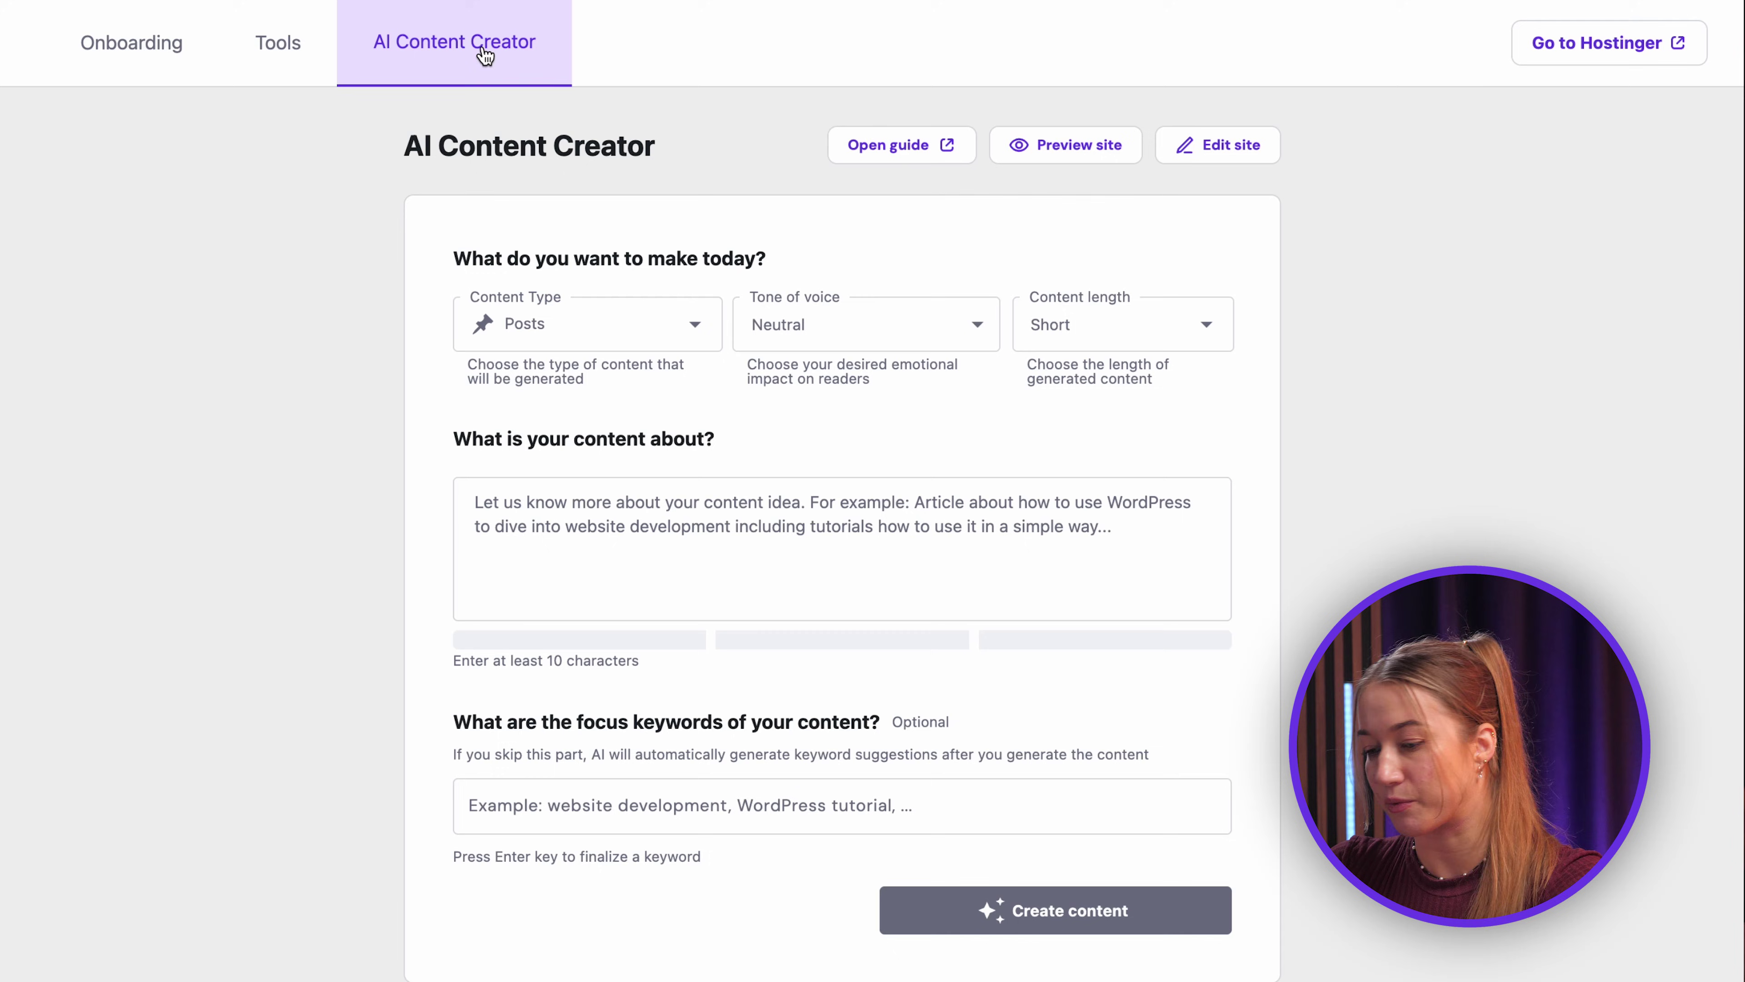
click(585, 327)
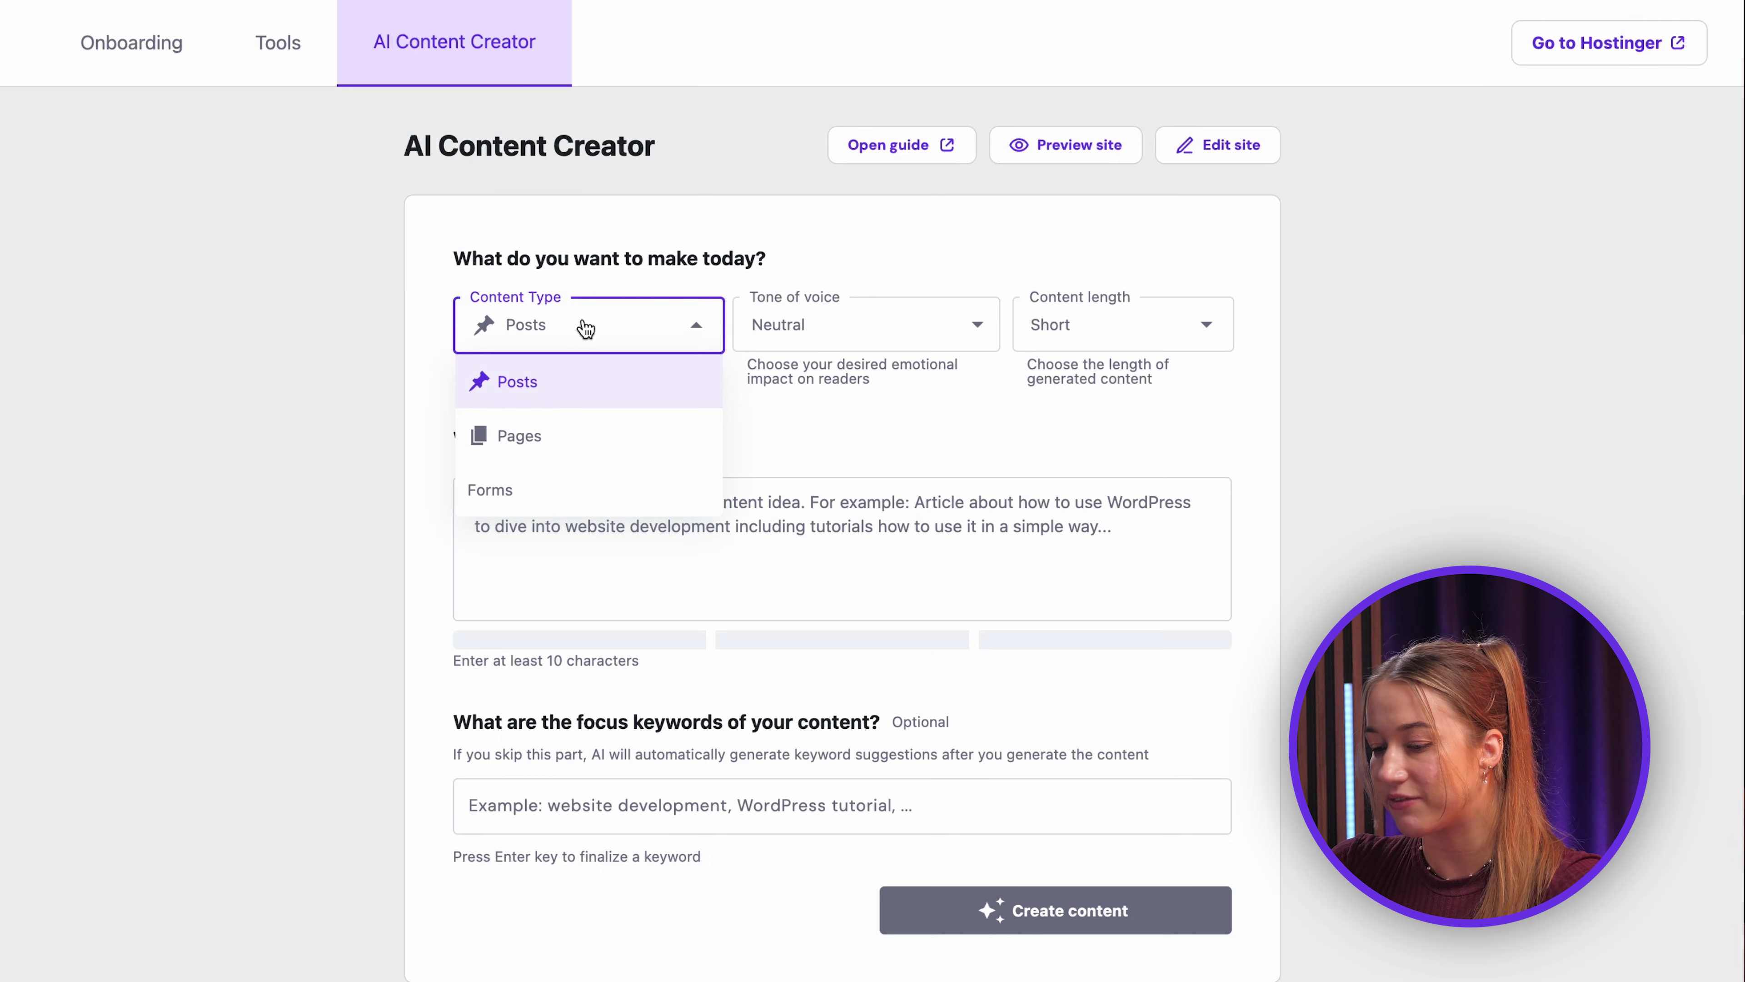
click(584, 385)
click(760, 336)
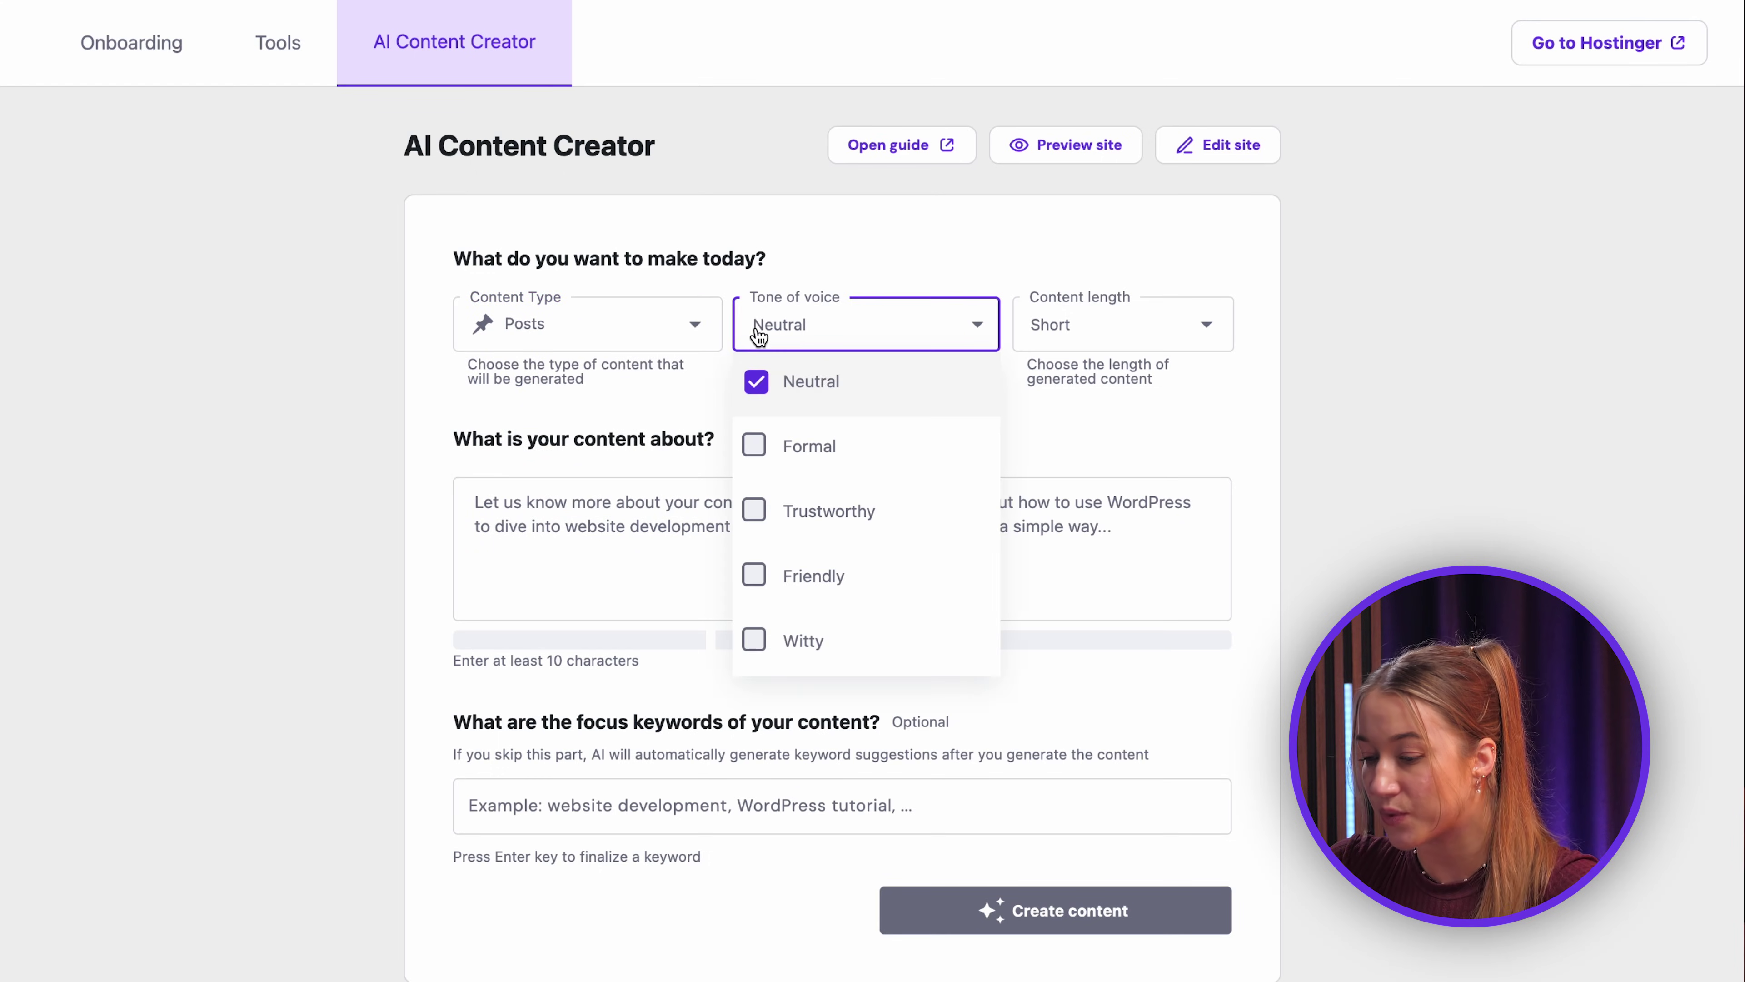
click(847, 389)
click(847, 389)
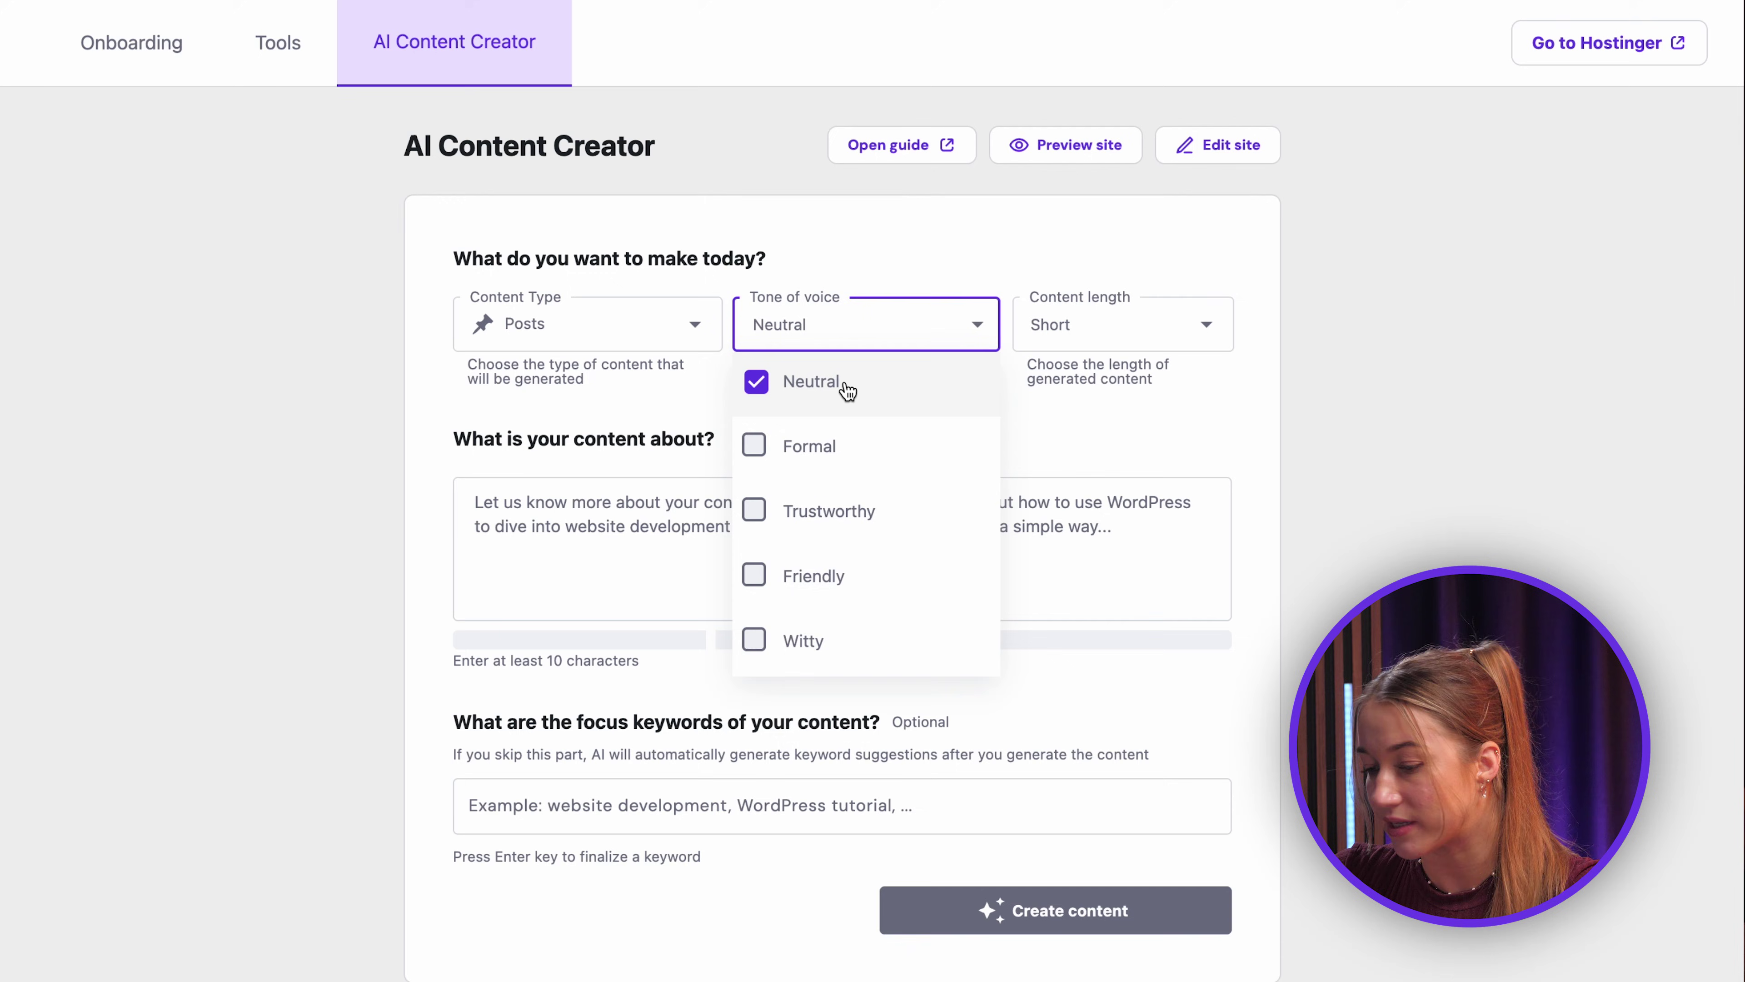
click(885, 345)
click(1047, 330)
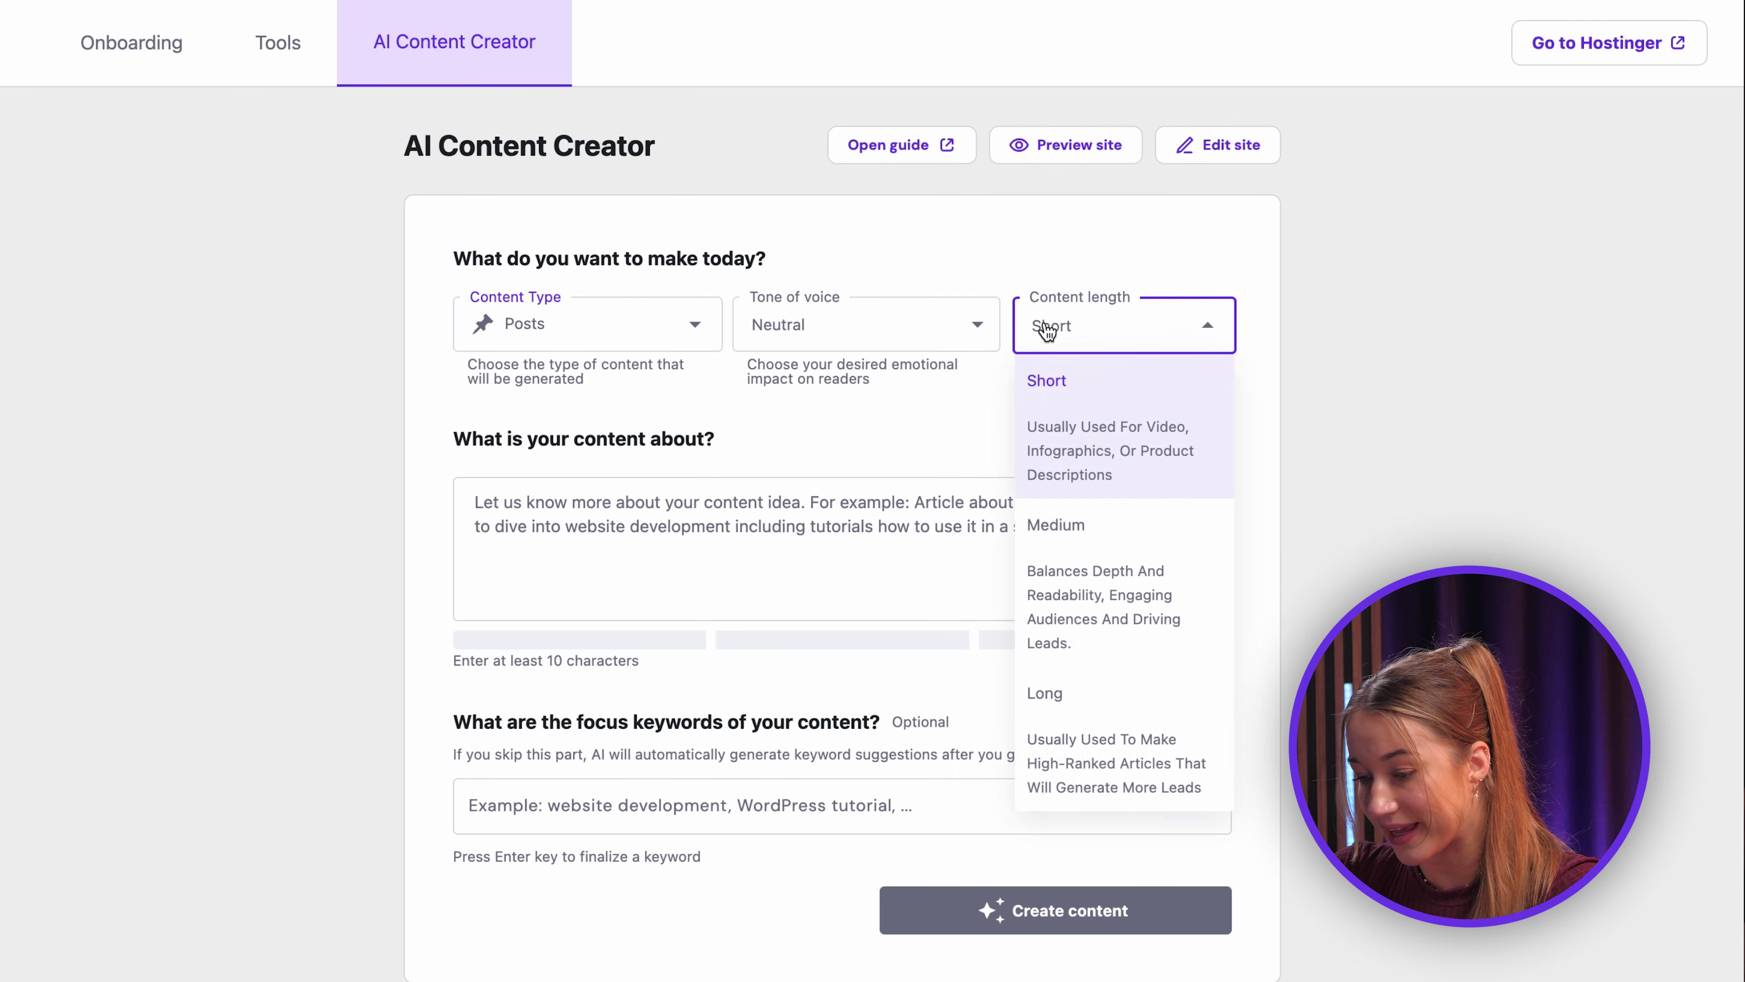
click(1087, 400)
Step: Paste the Gutenberg topic, add keywords wordpress and gutenberg, and generate the post
click(990, 540)
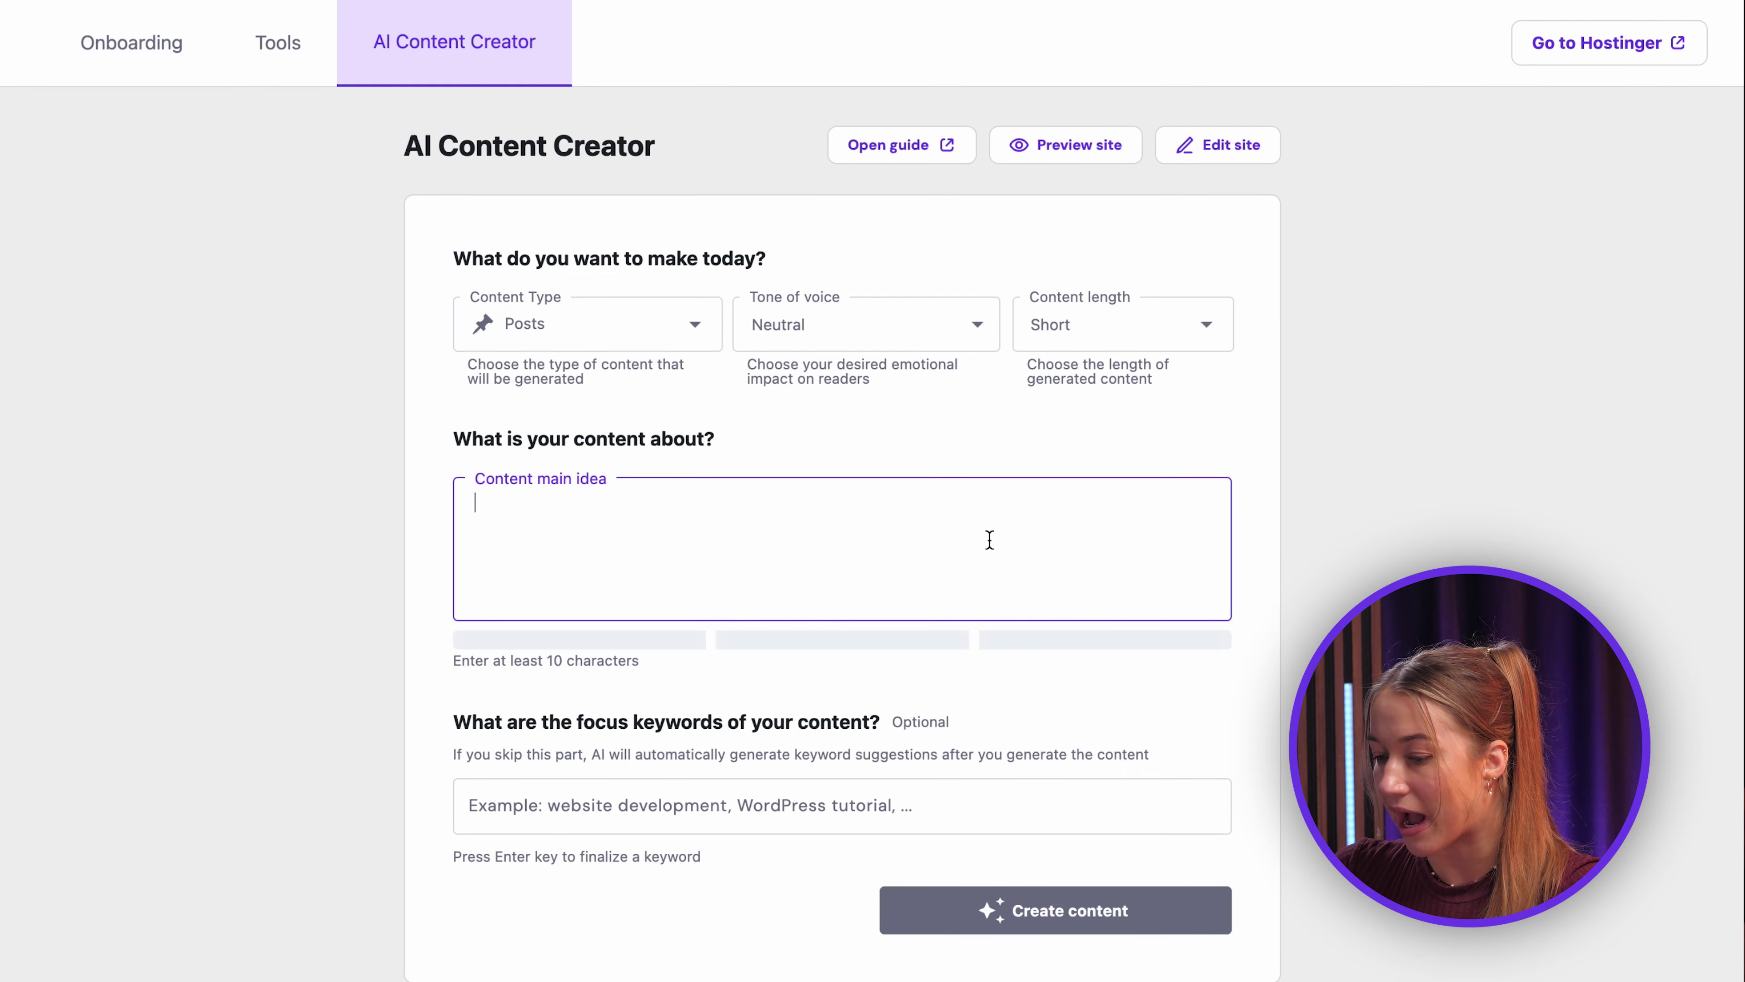
text(Article about how to use WordPress Gutenberg)
click(883, 817)
text(wordpress)
key(Return)
text(gutenberg)
key(Return)
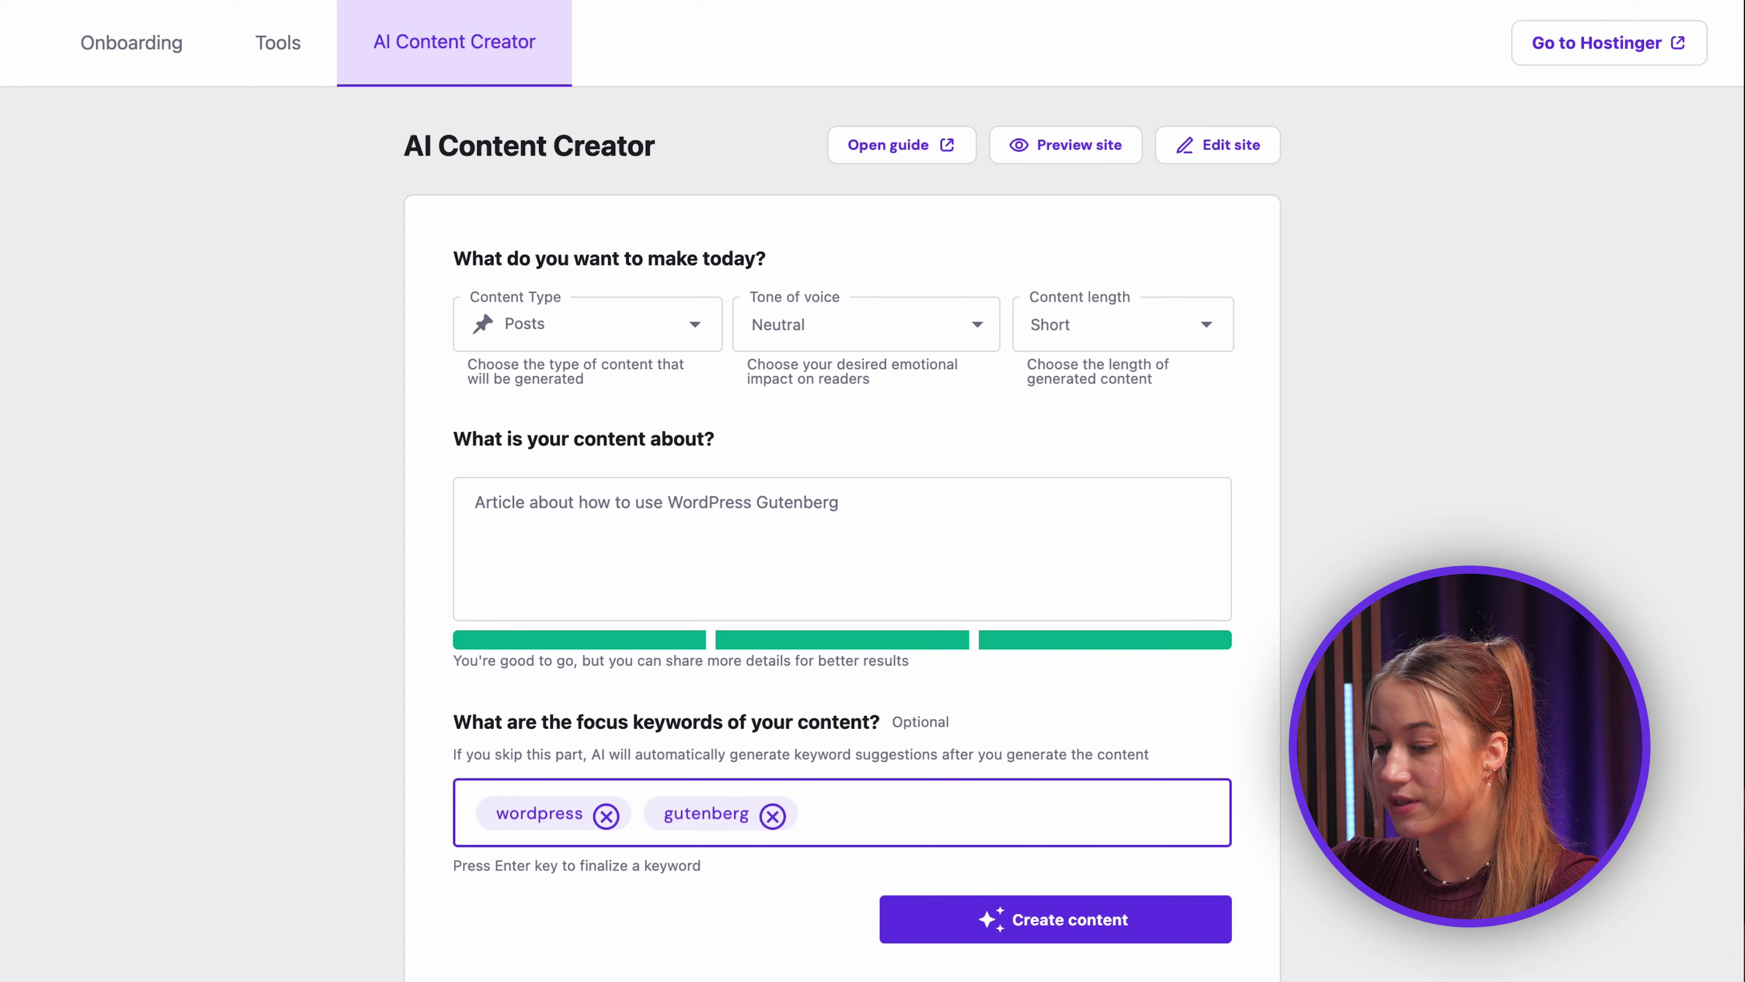
click(1041, 922)
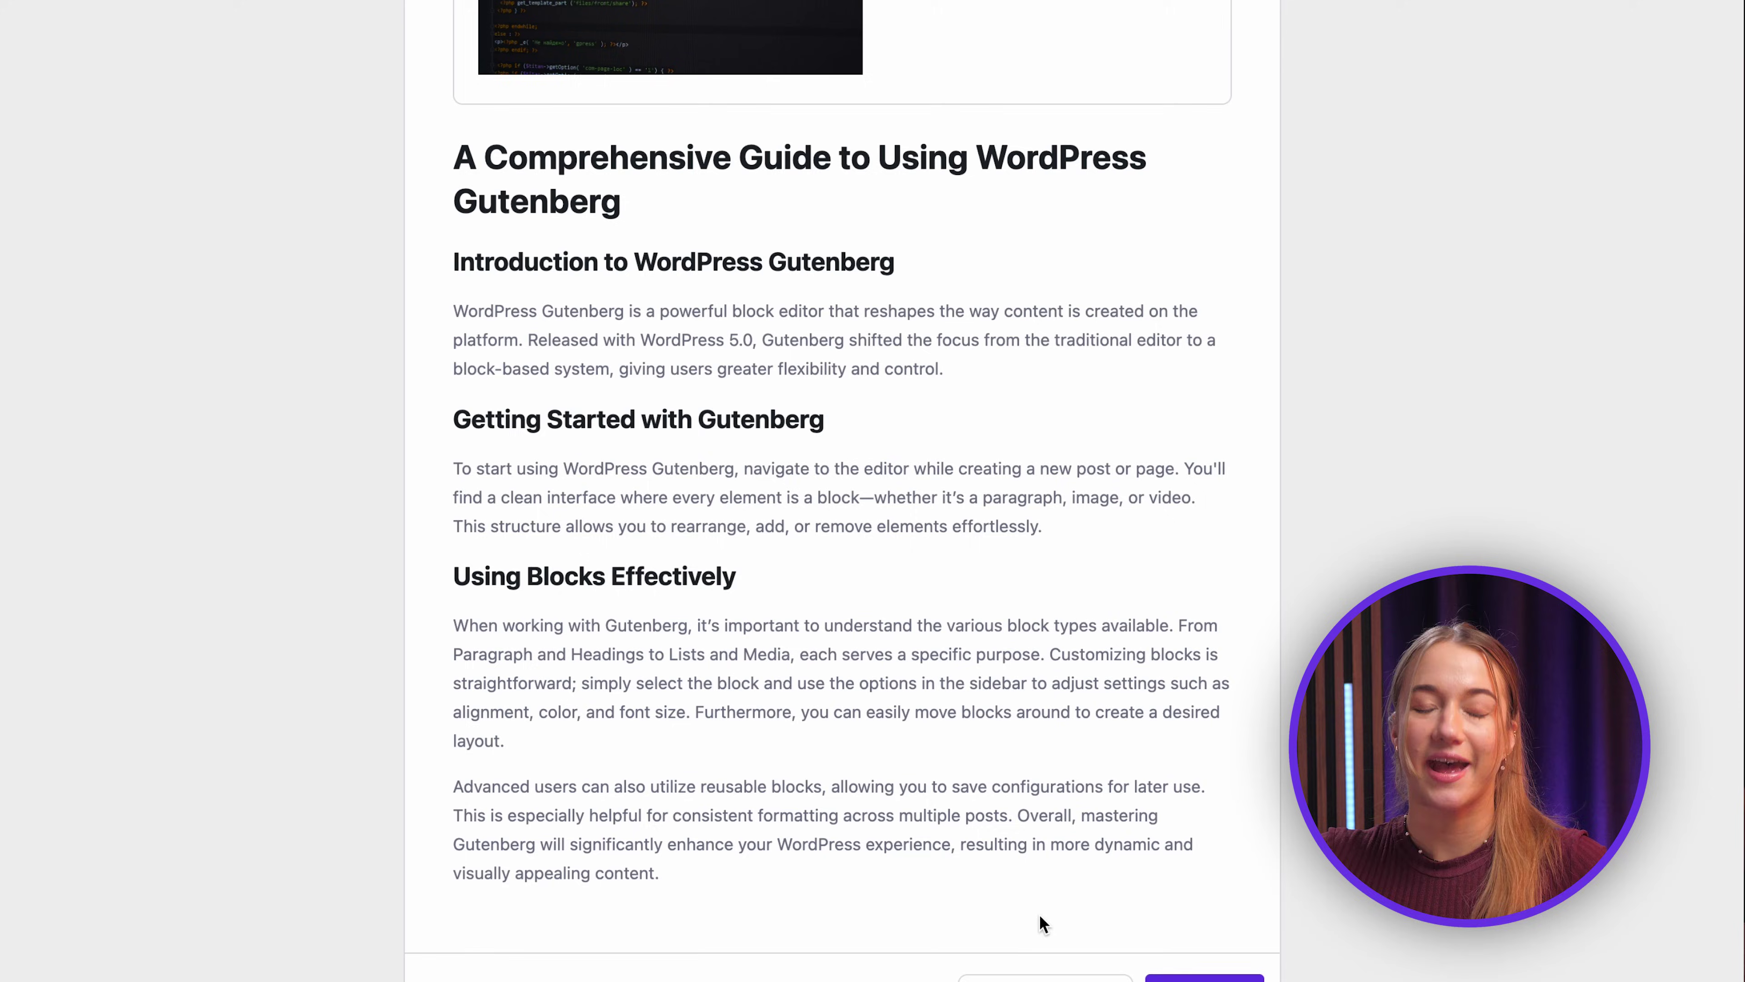
scroll(1039, 914, up, 15)
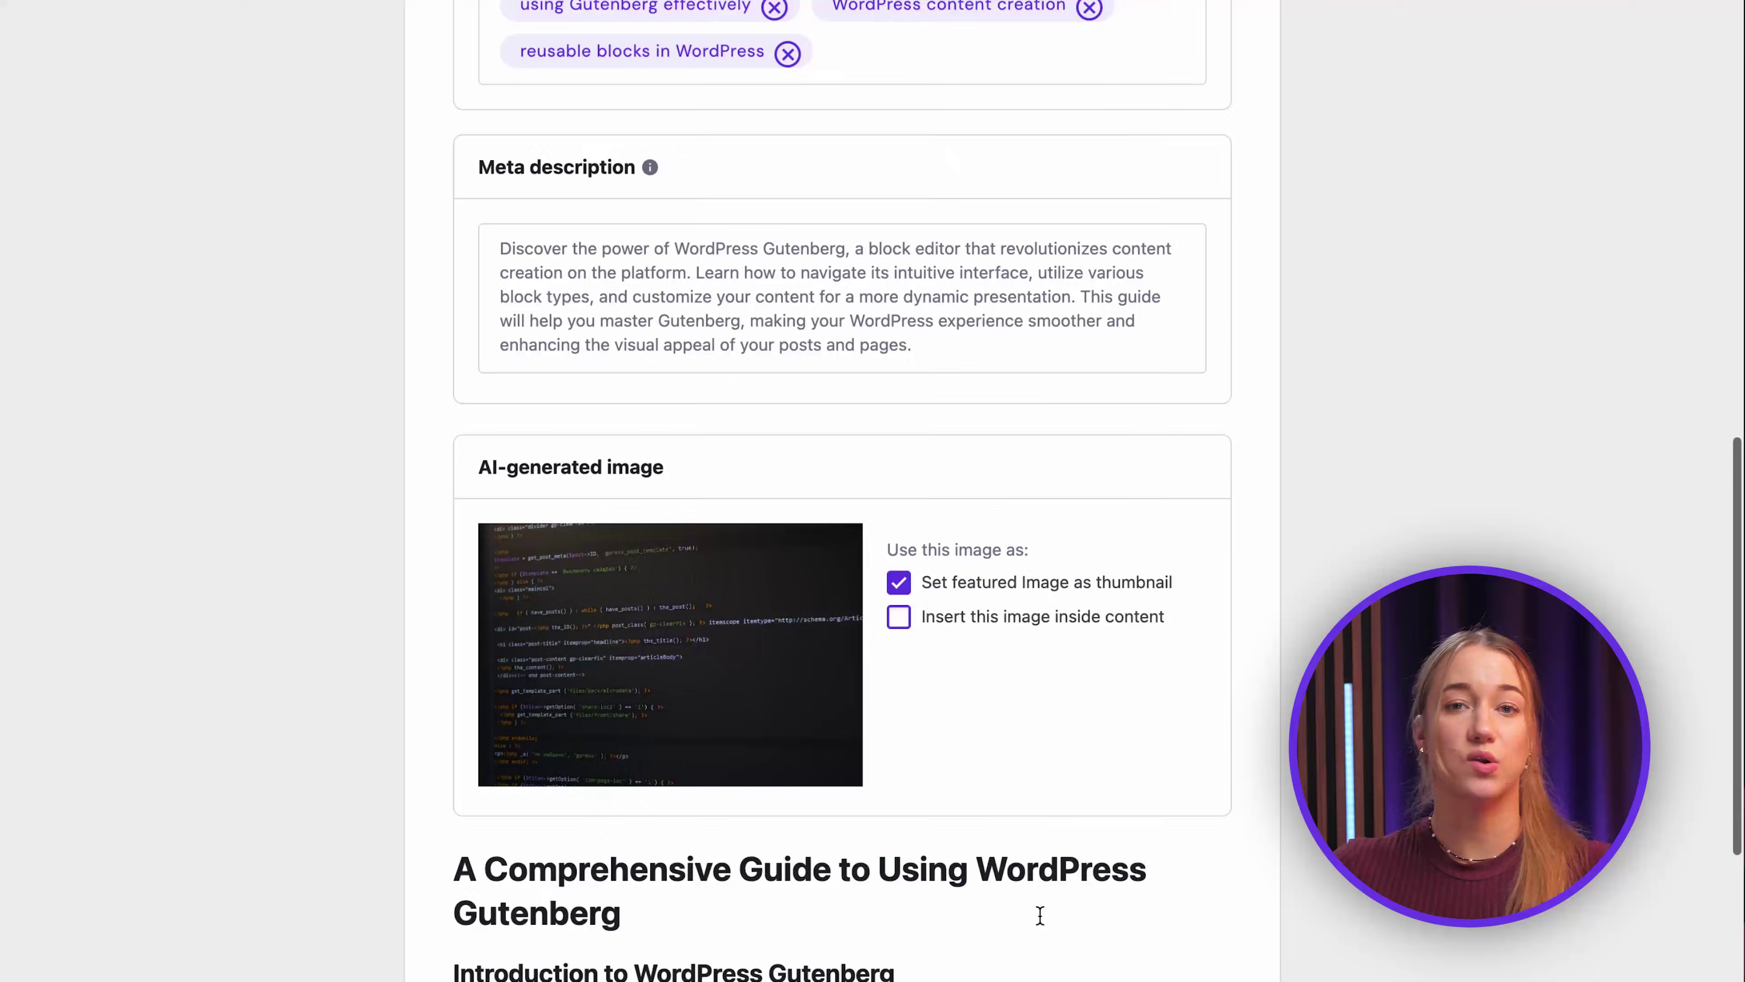
scroll(1040, 921, up, 10)
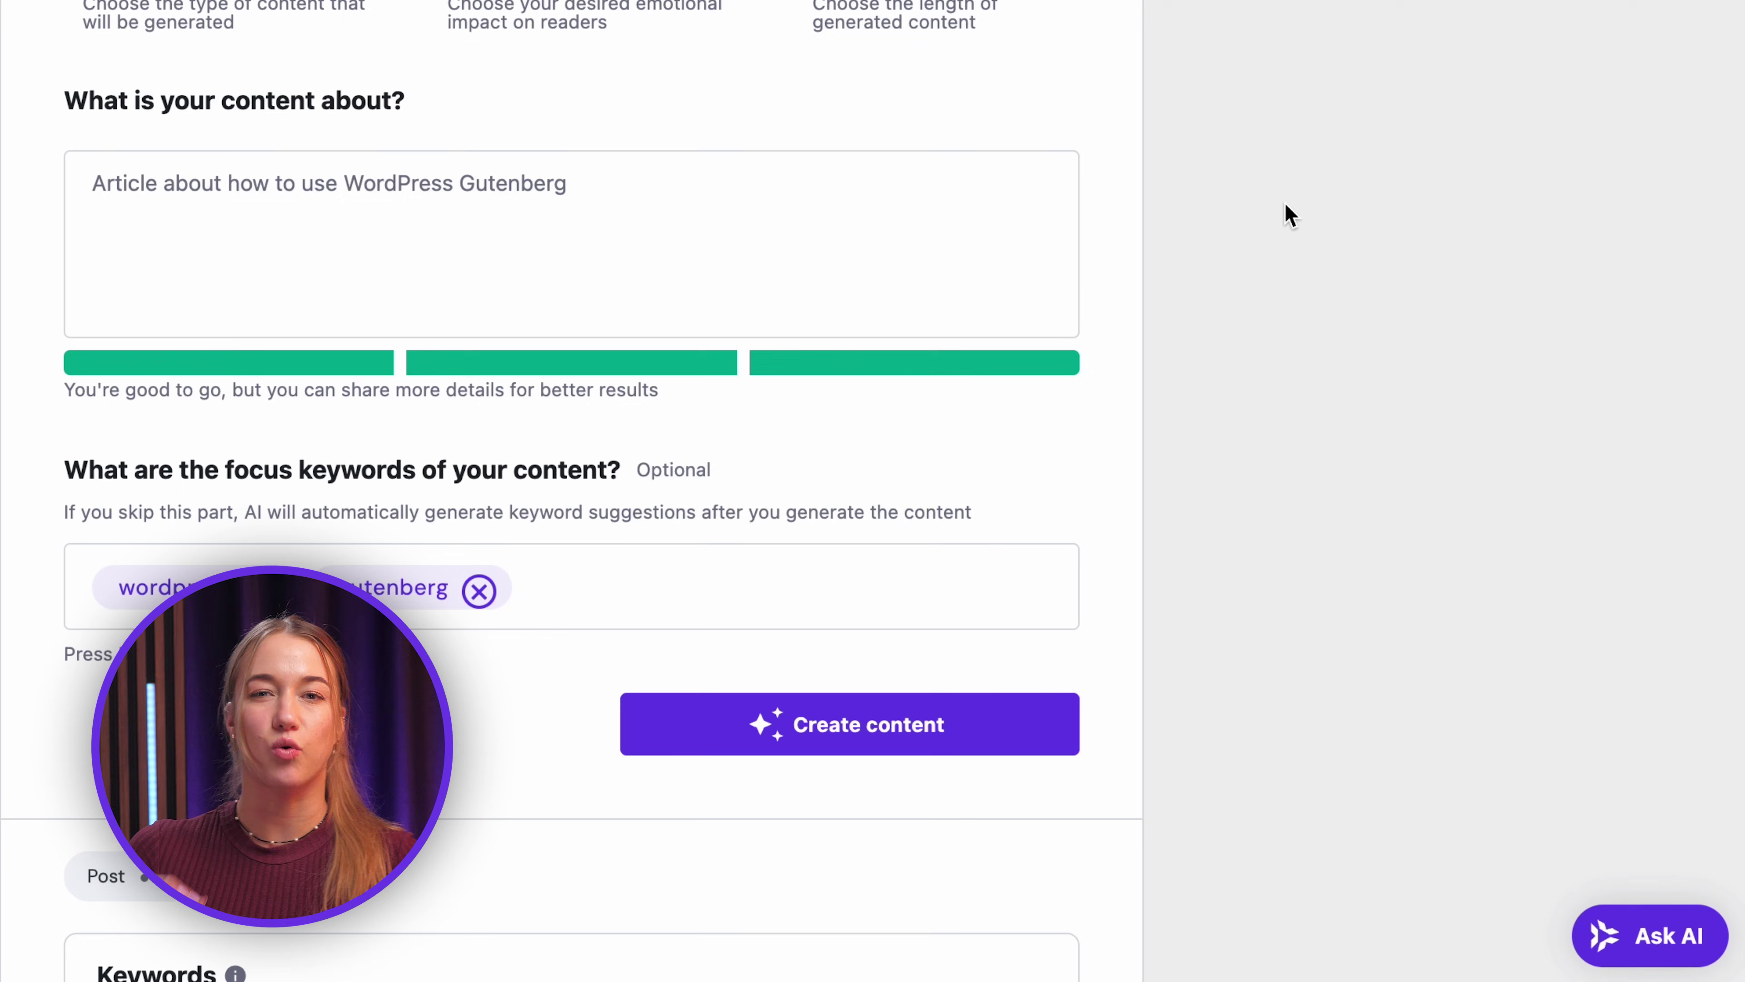
Step: Ask the Kodee assistant 'what is wordpress gutenberg?'
click(1663, 937)
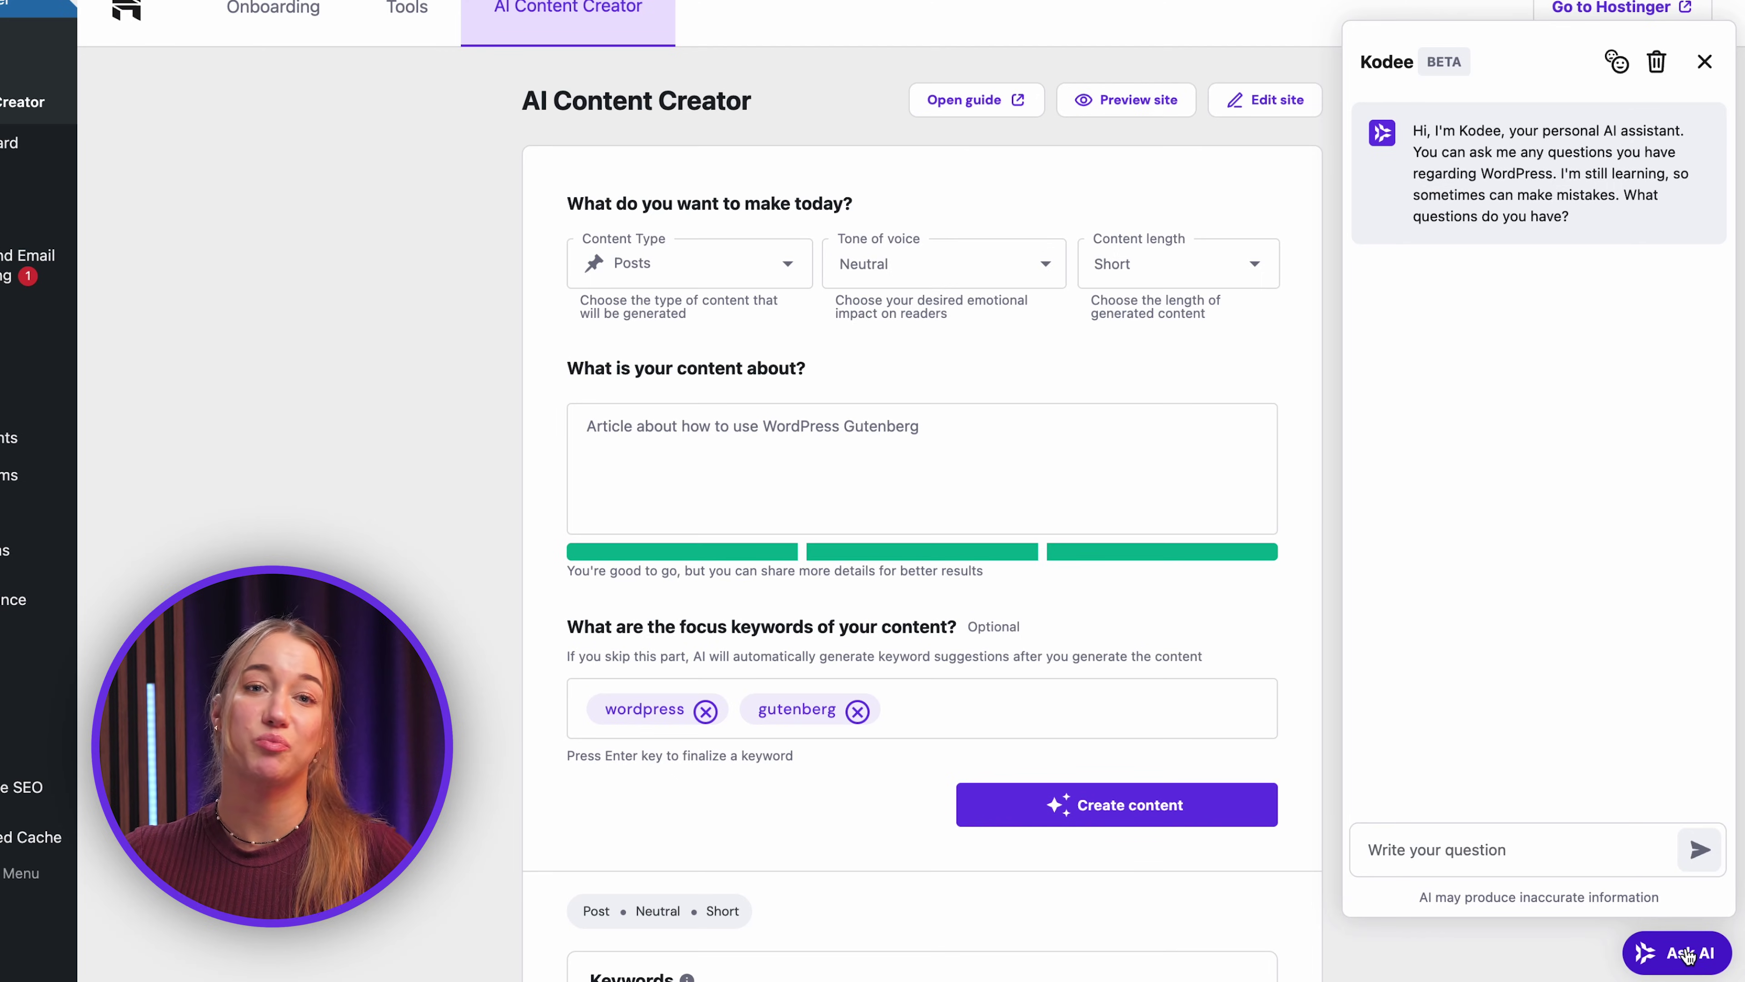
click(1598, 865)
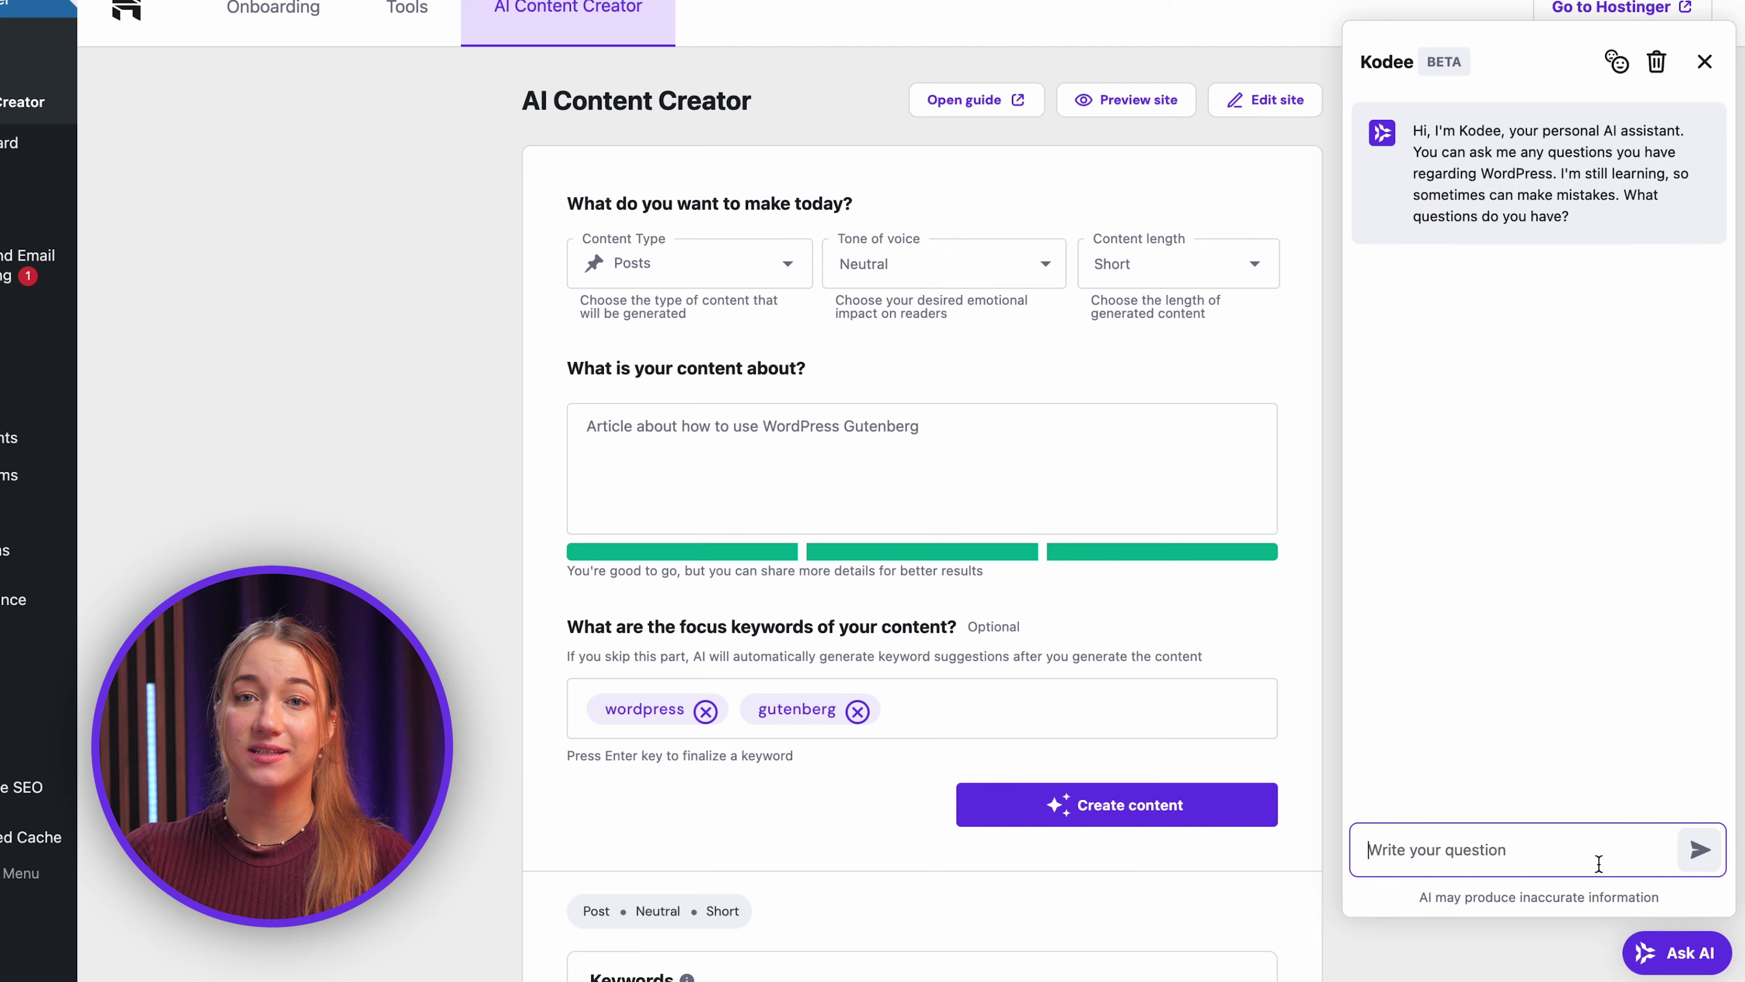
text(what is wordpress gutenberg?)
key(Return)
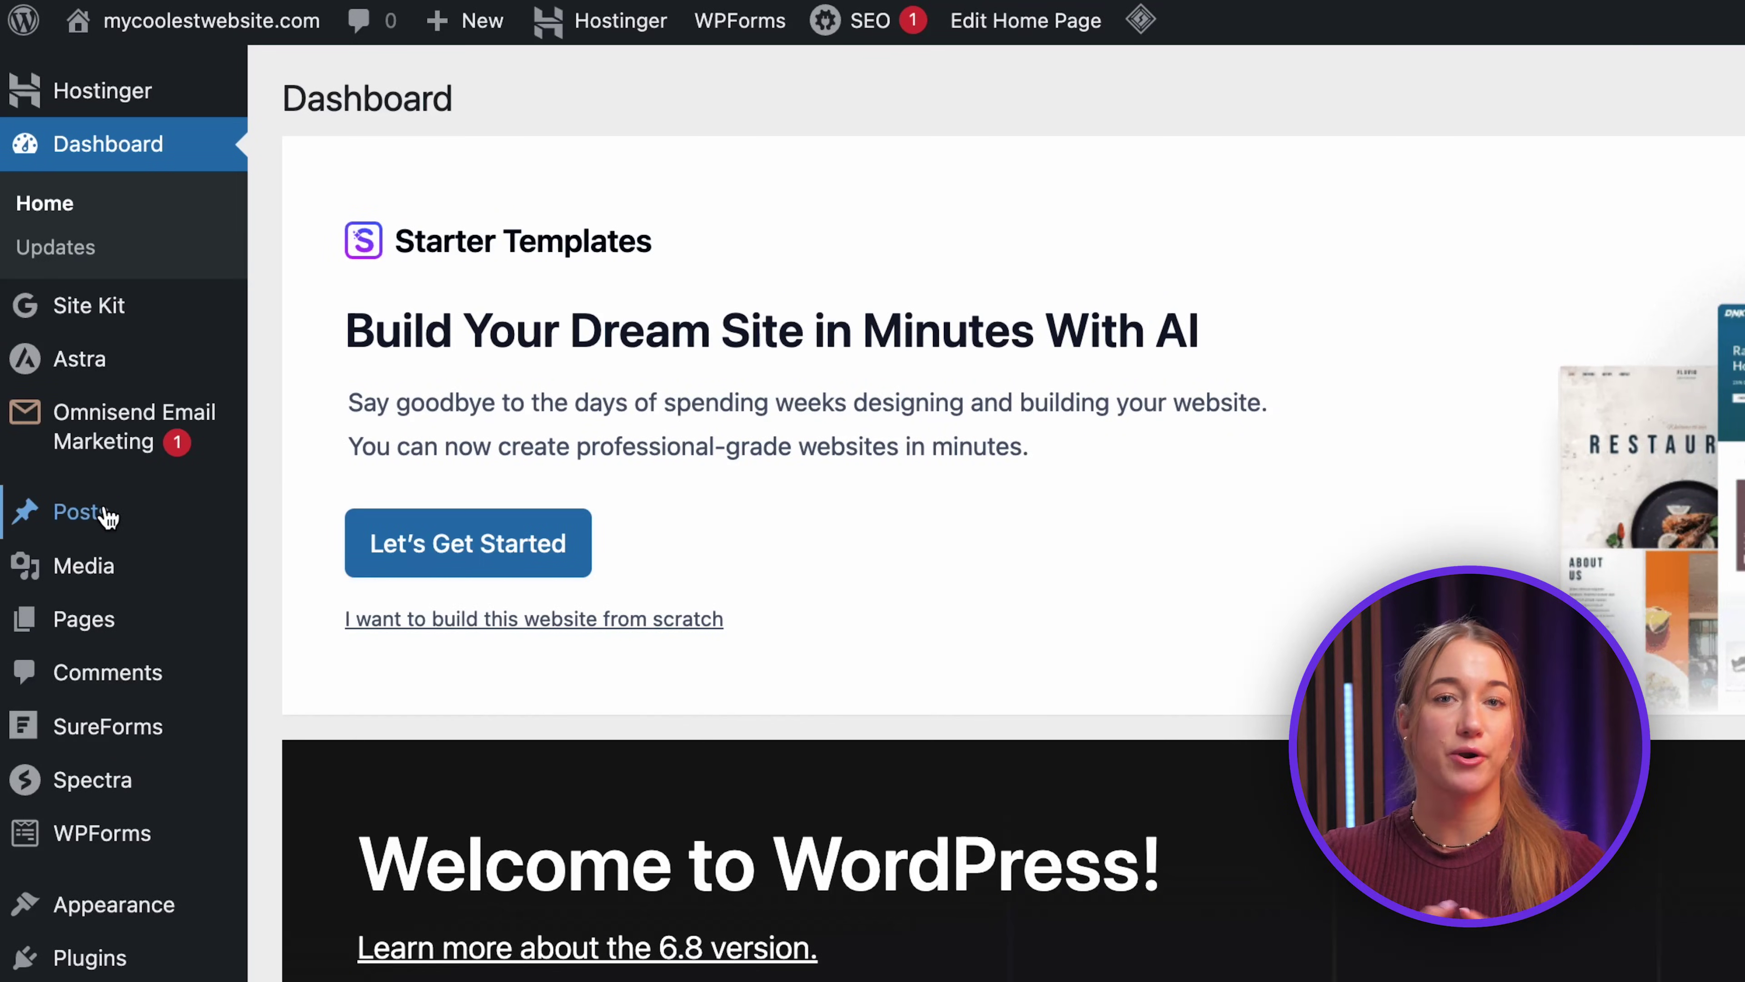
mouse_move(67, 324)
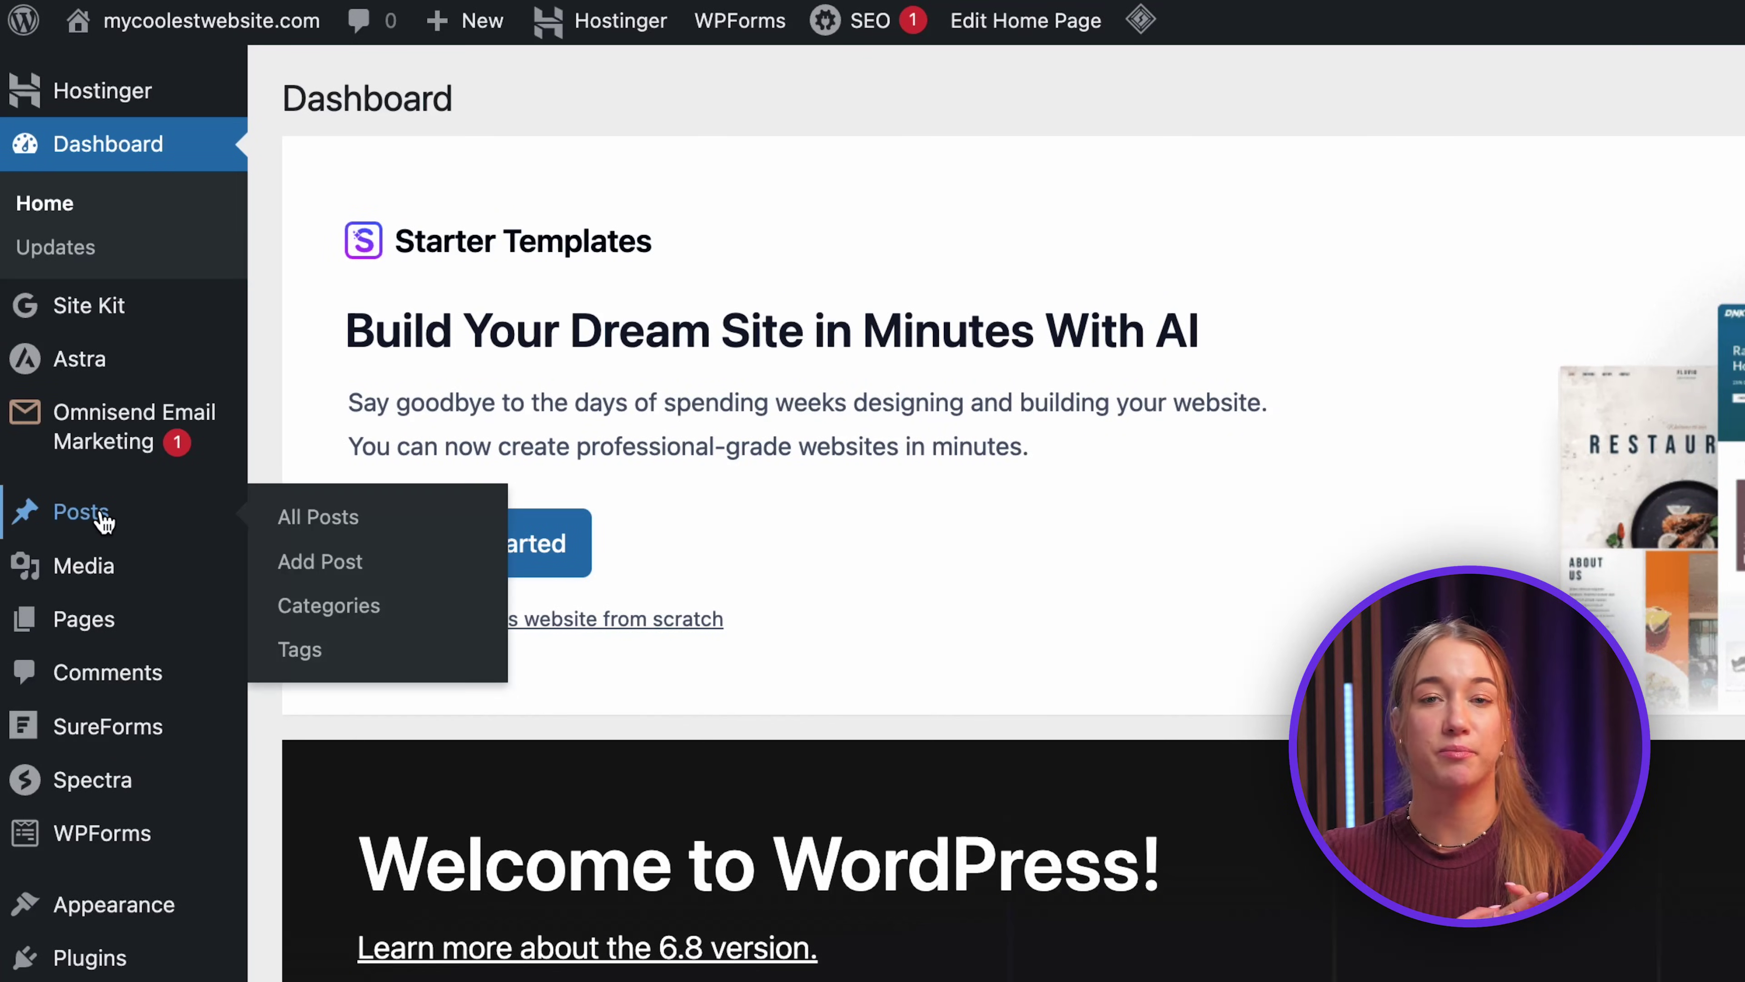
mouse_move(103, 634)
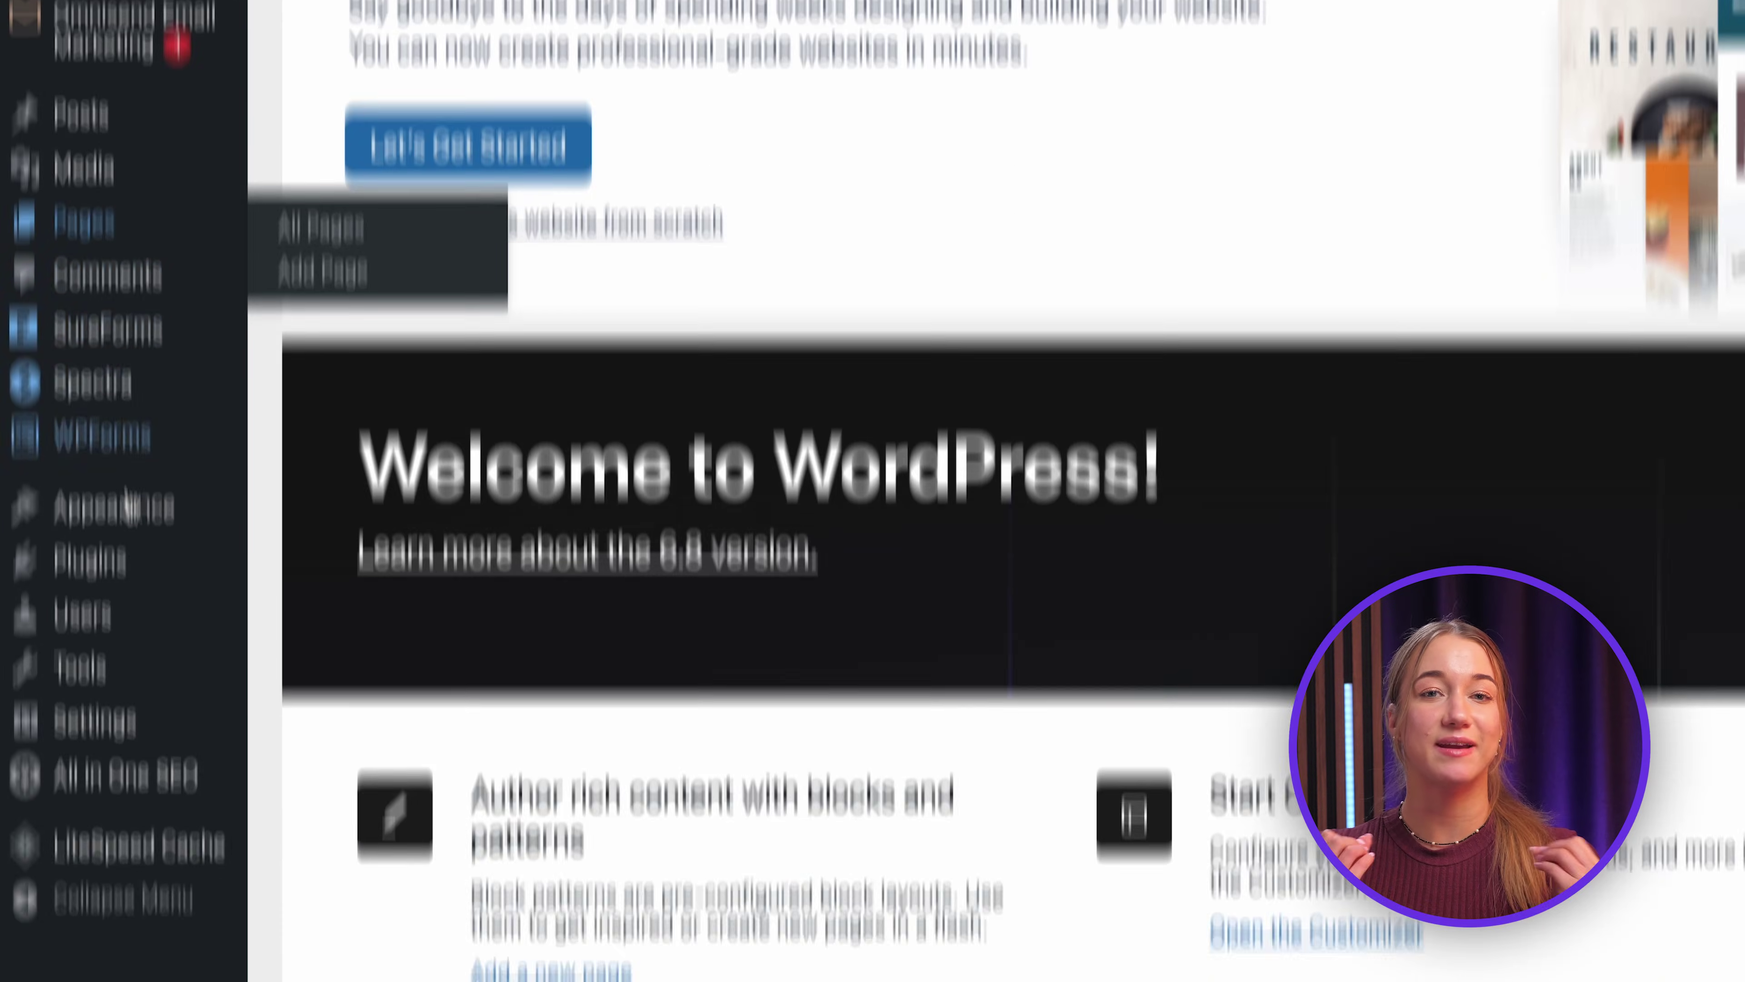
mouse_move(125, 934)
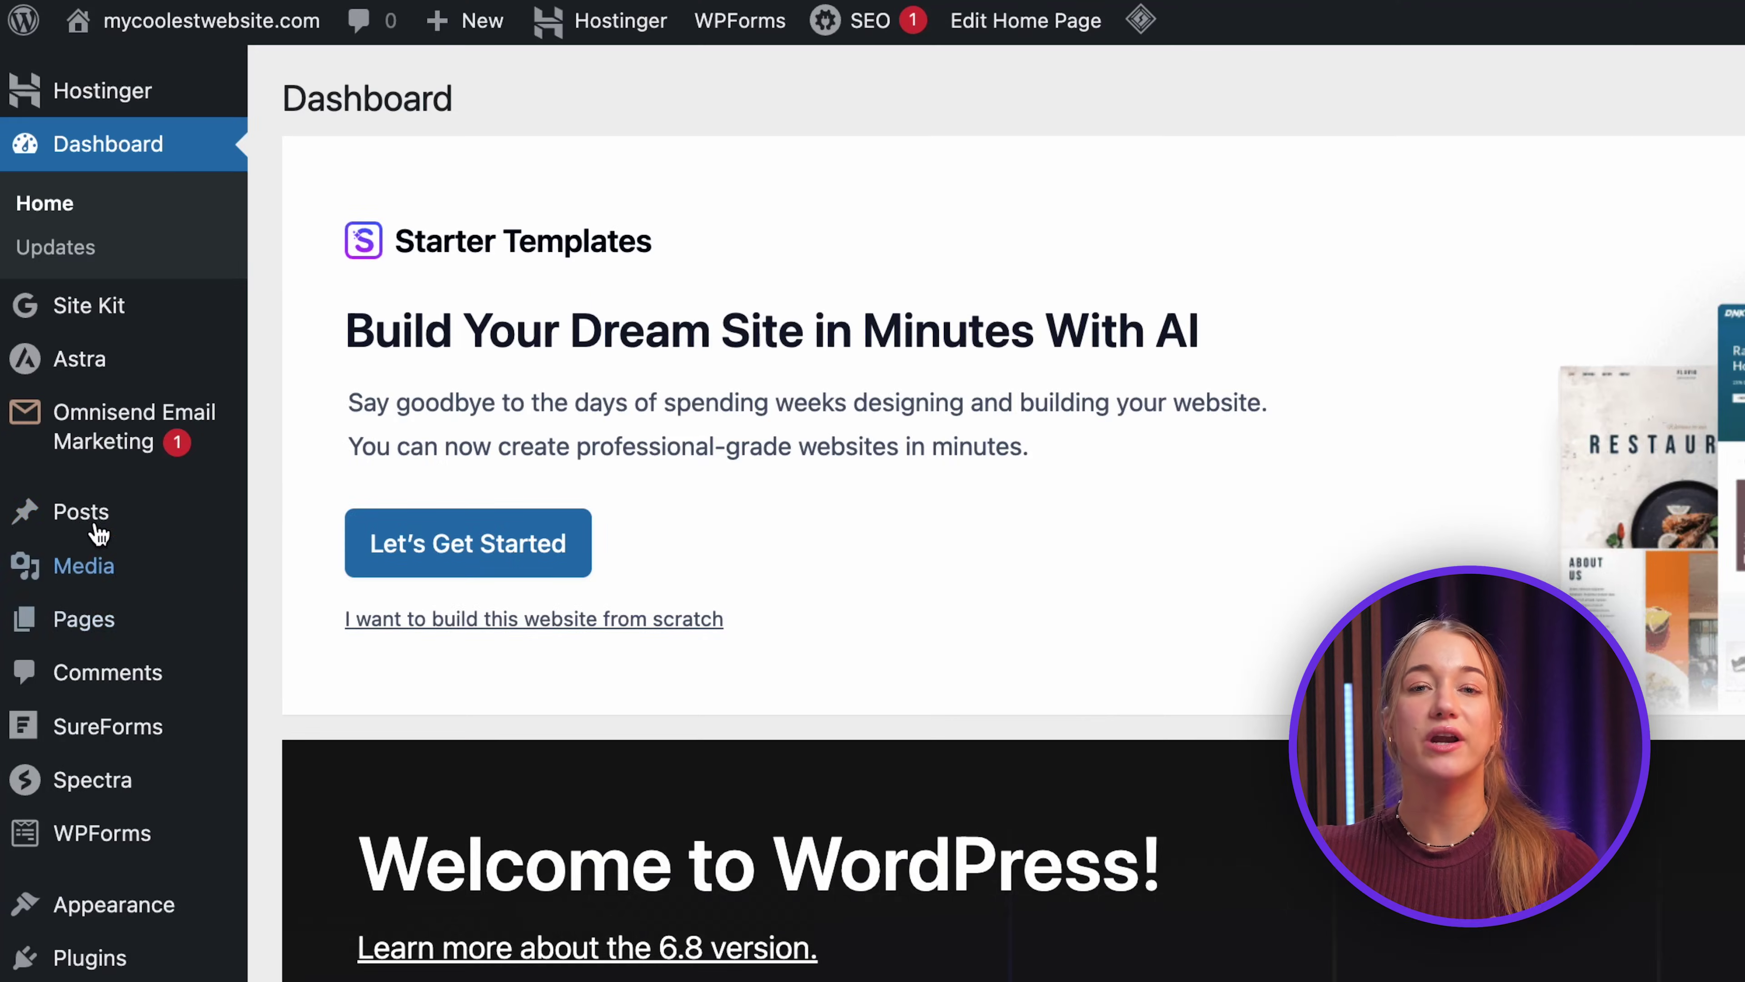
Step: Create a new post from Posts and insert an empty Image block
click(82, 30)
click(443, 103)
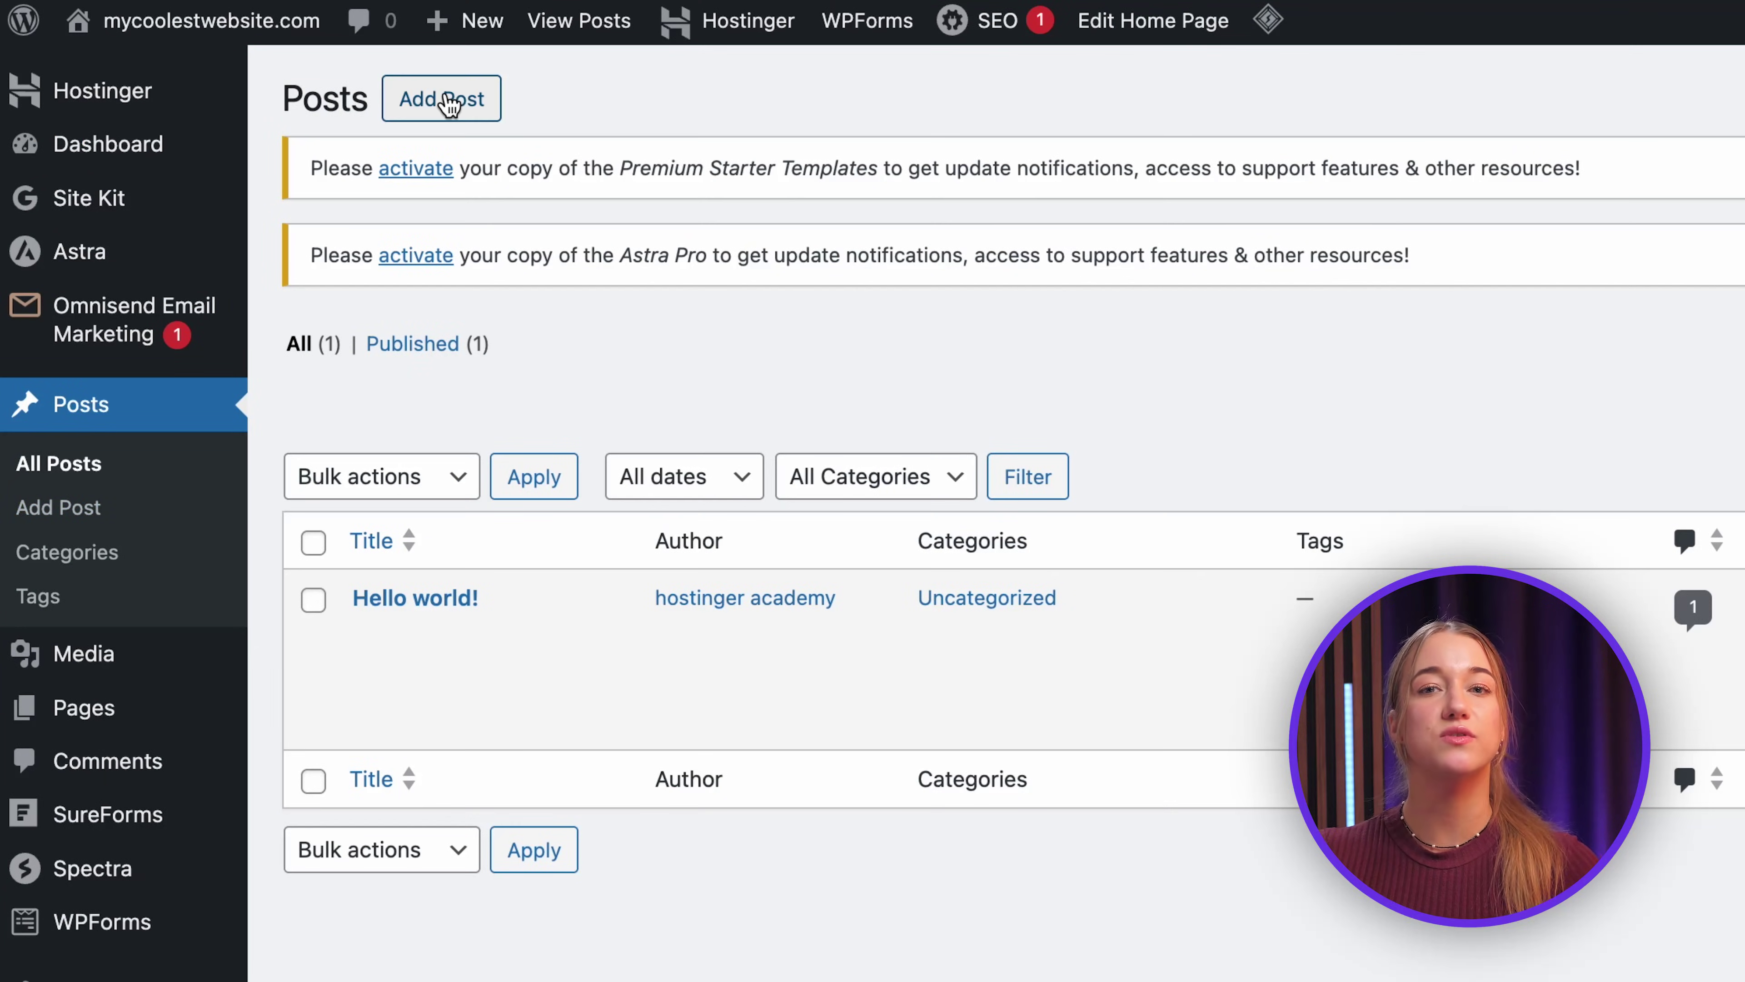
click(97, 34)
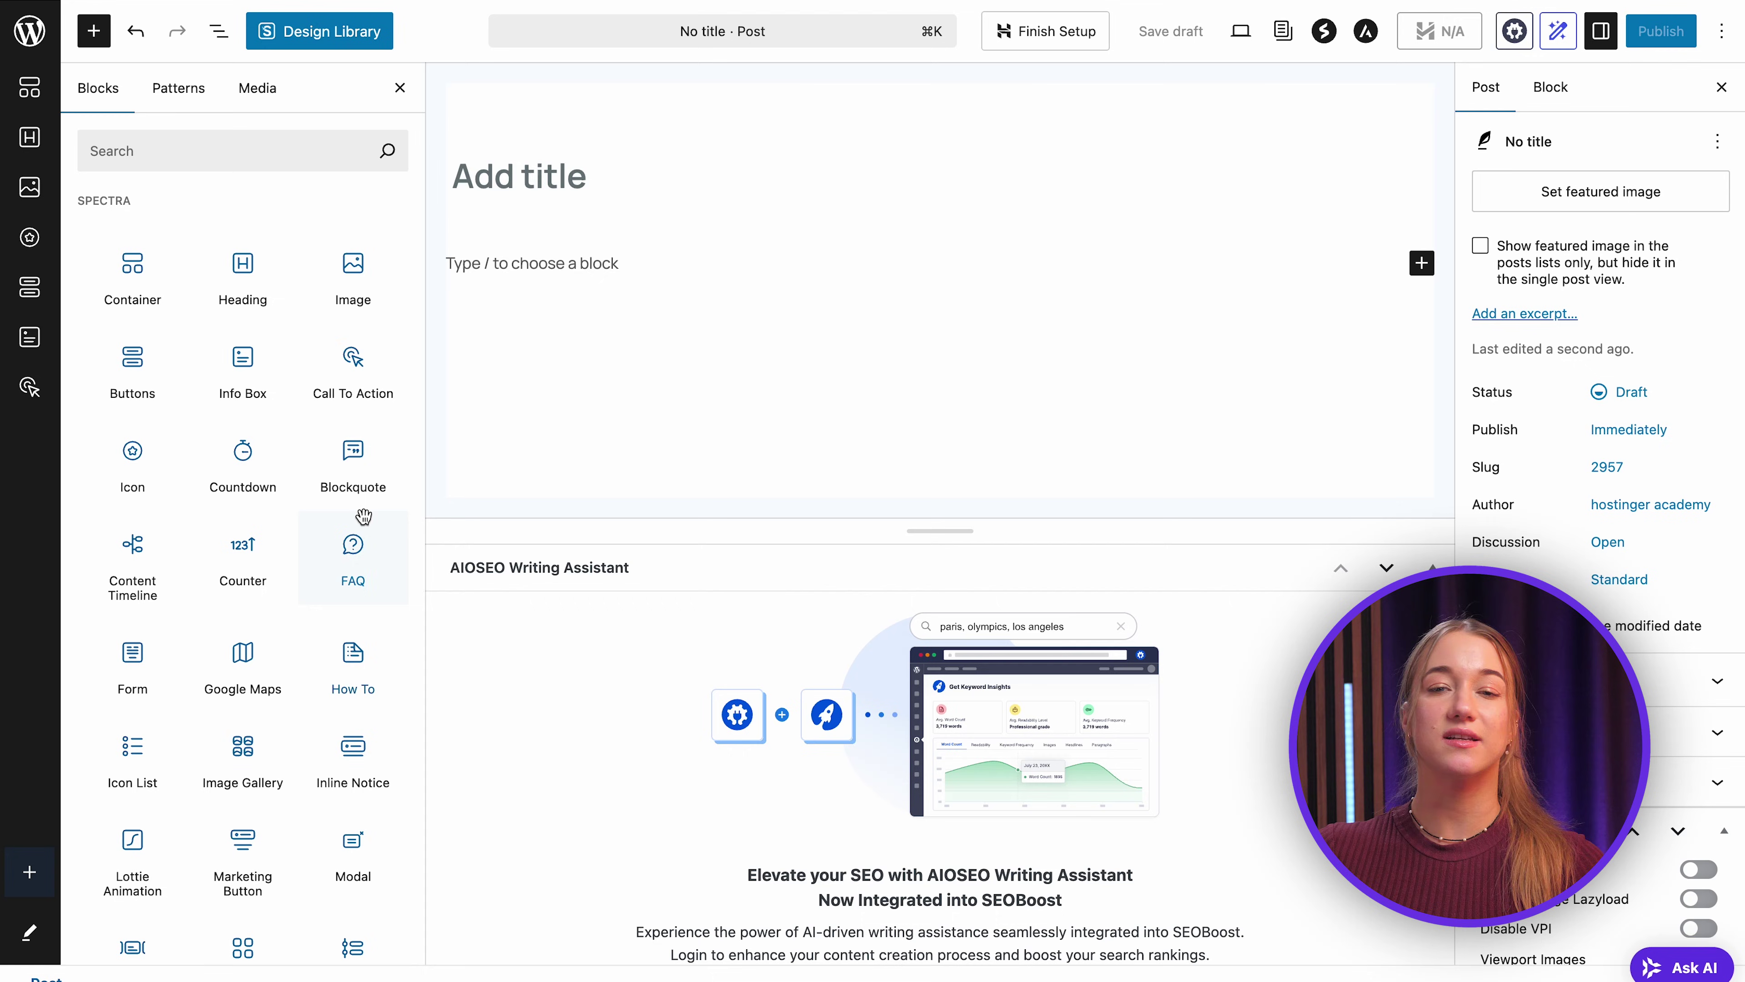
click(364, 297)
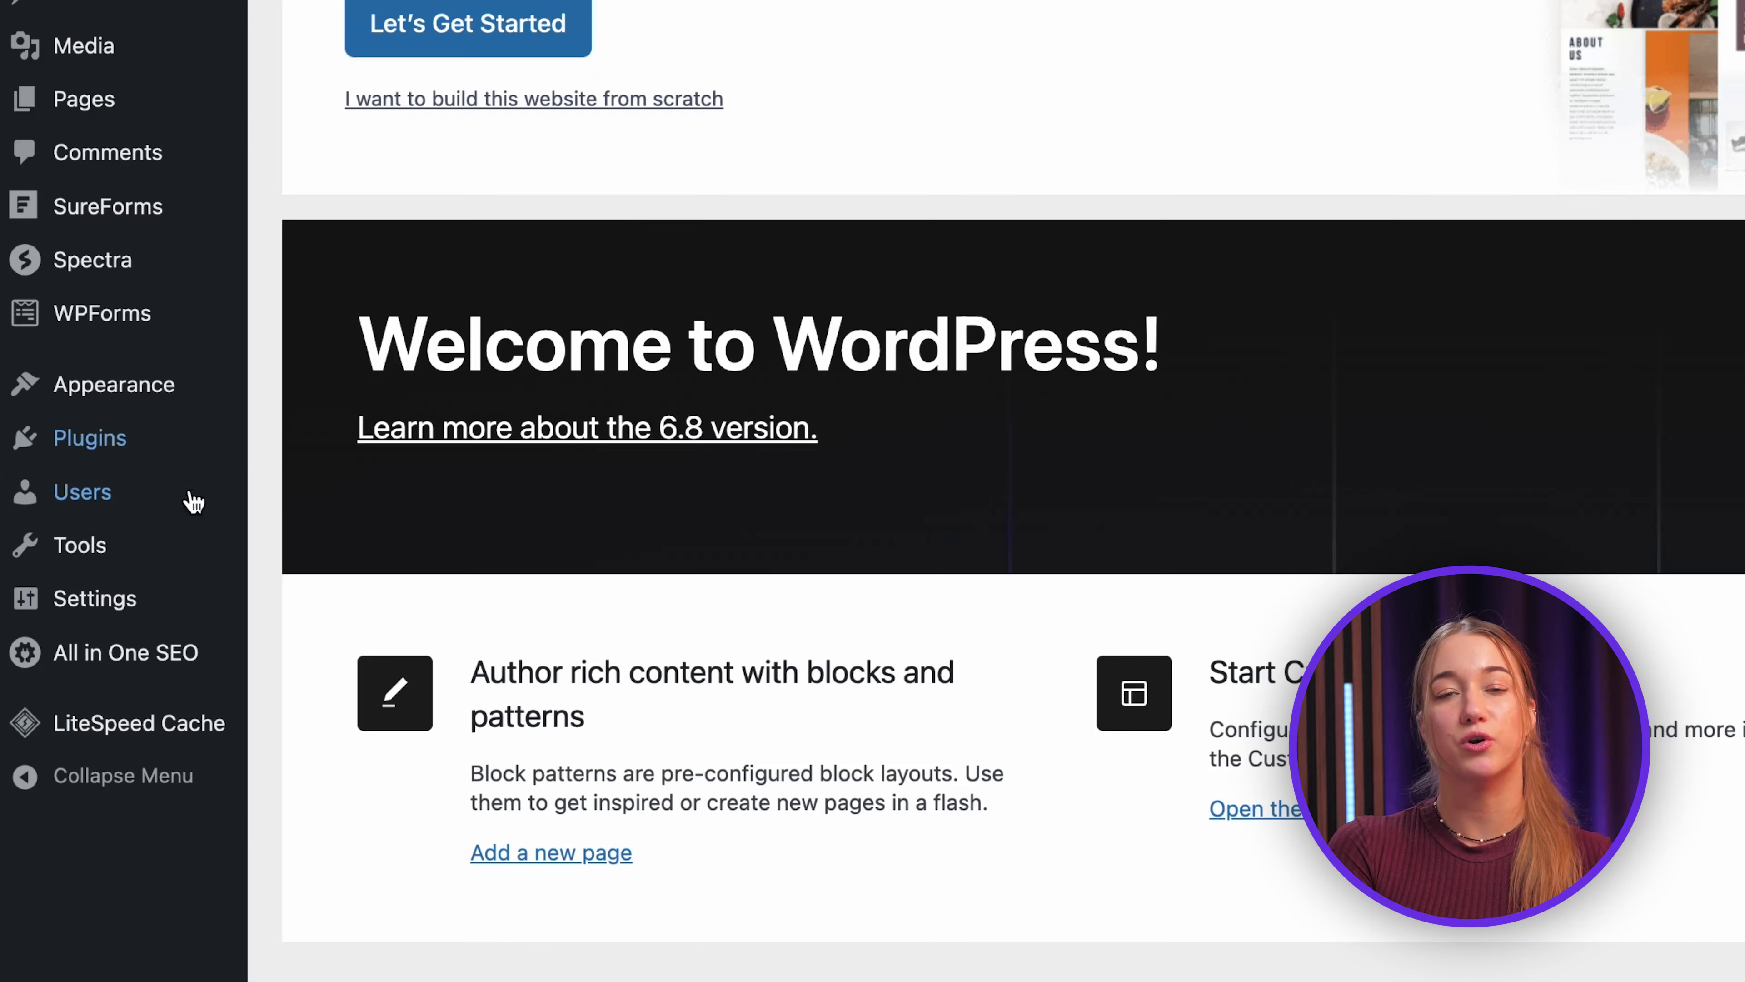
mouse_move(69, 692)
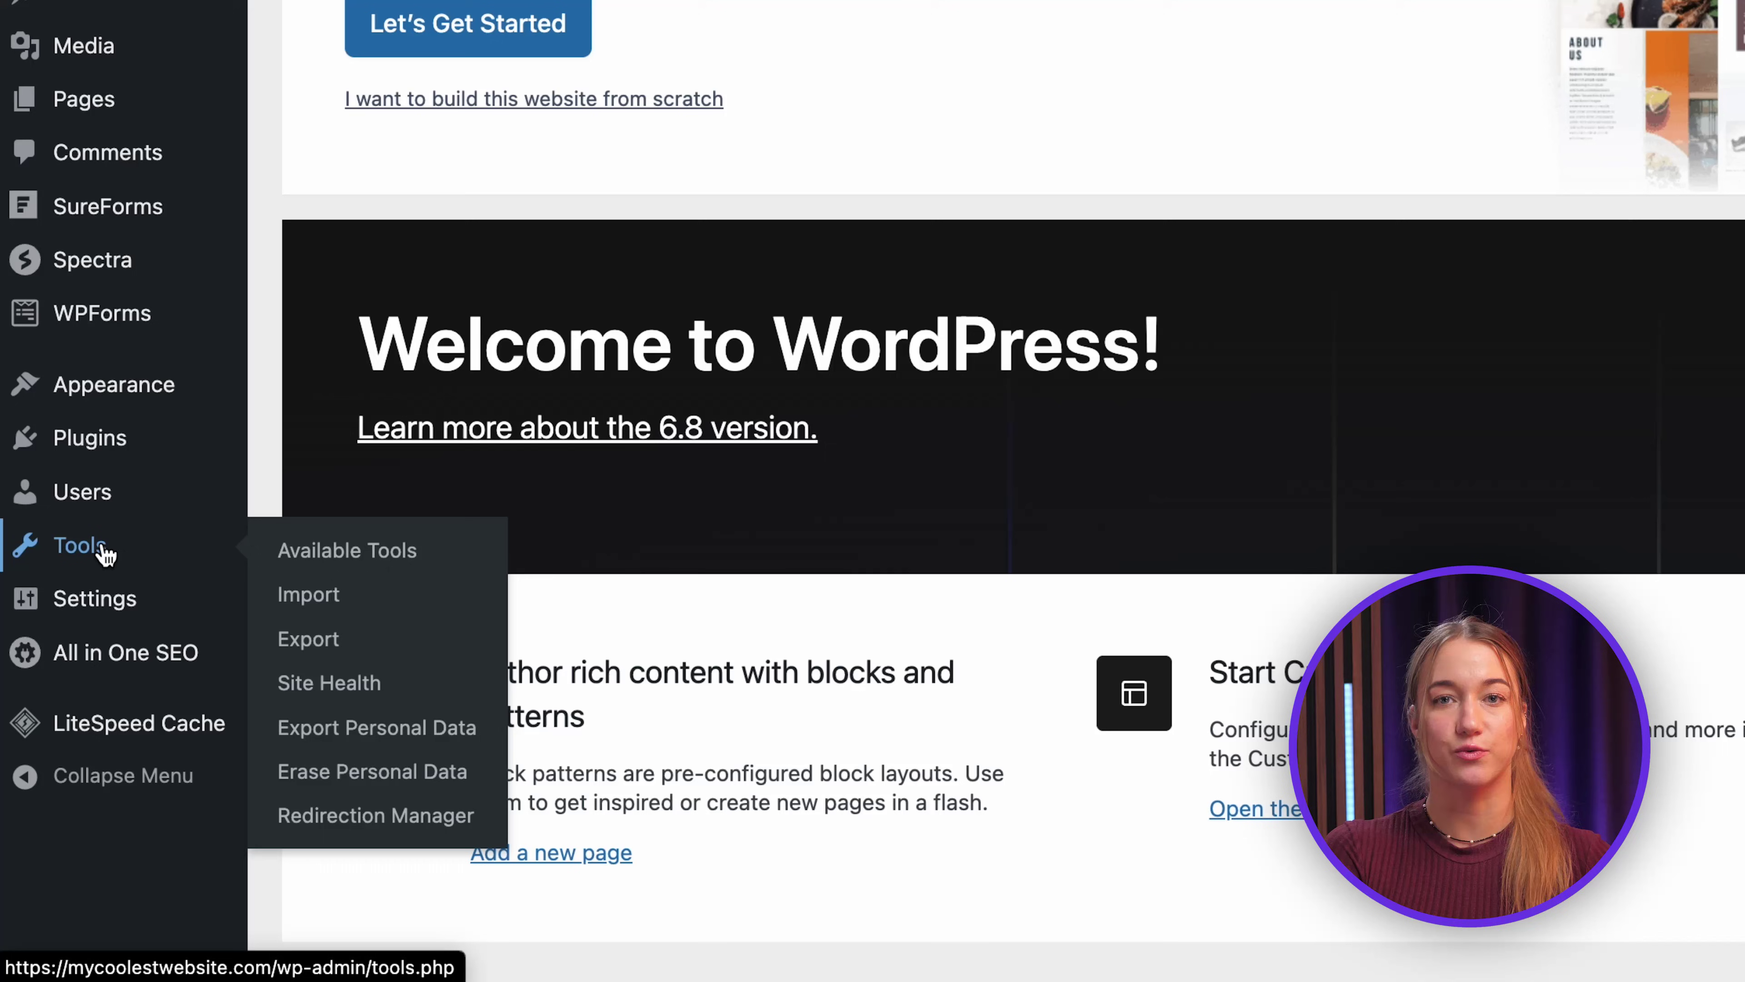
mouse_move(110, 605)
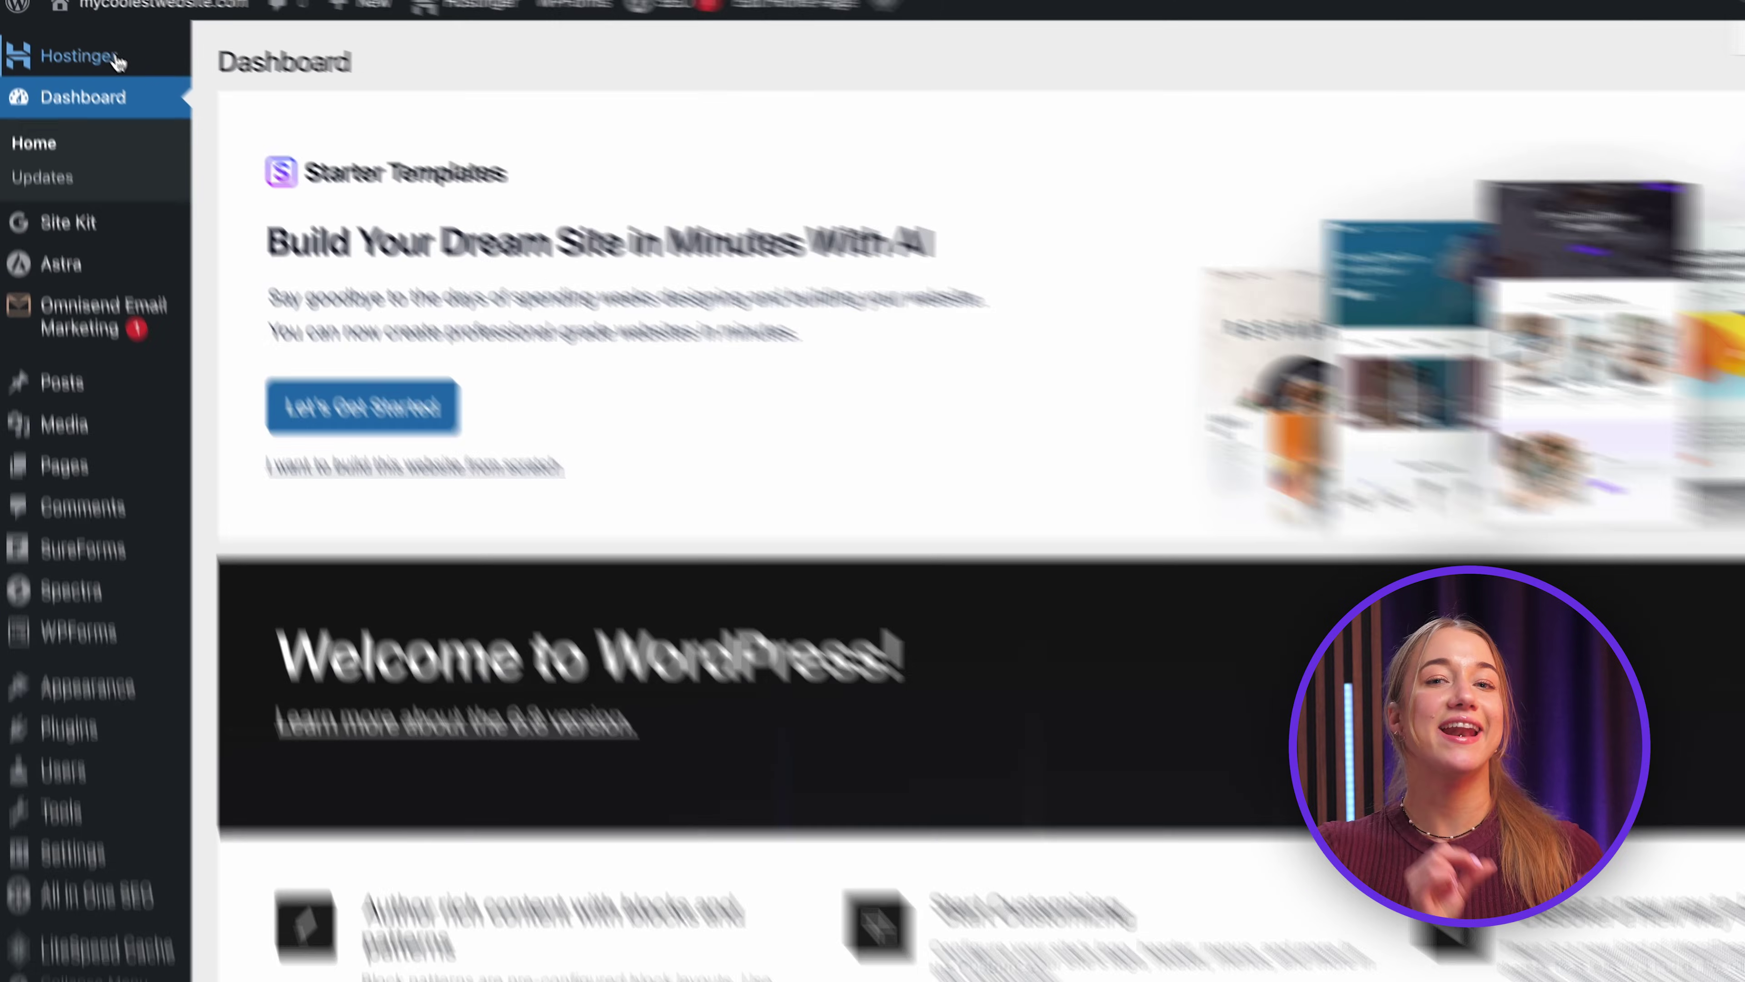
Step: Open Hostinger onboarding, then go to the hPanel dashboard for mycoolestwebsite.com
mouse_move(85, 42)
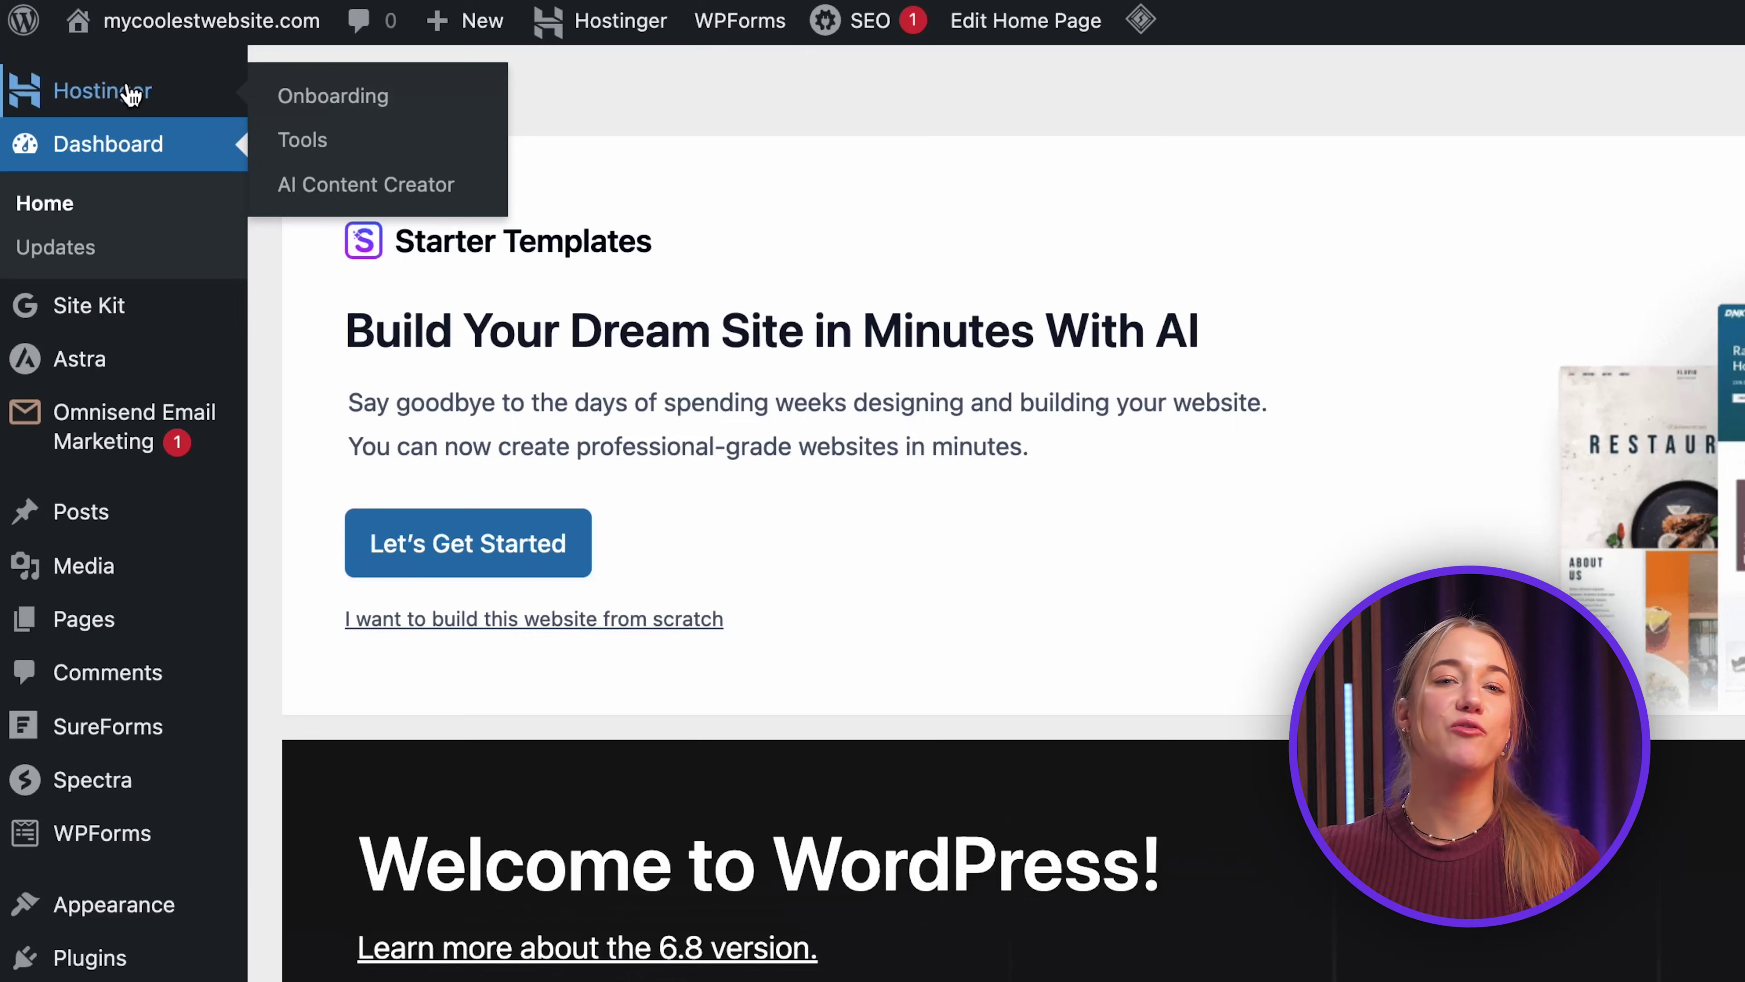
click(130, 94)
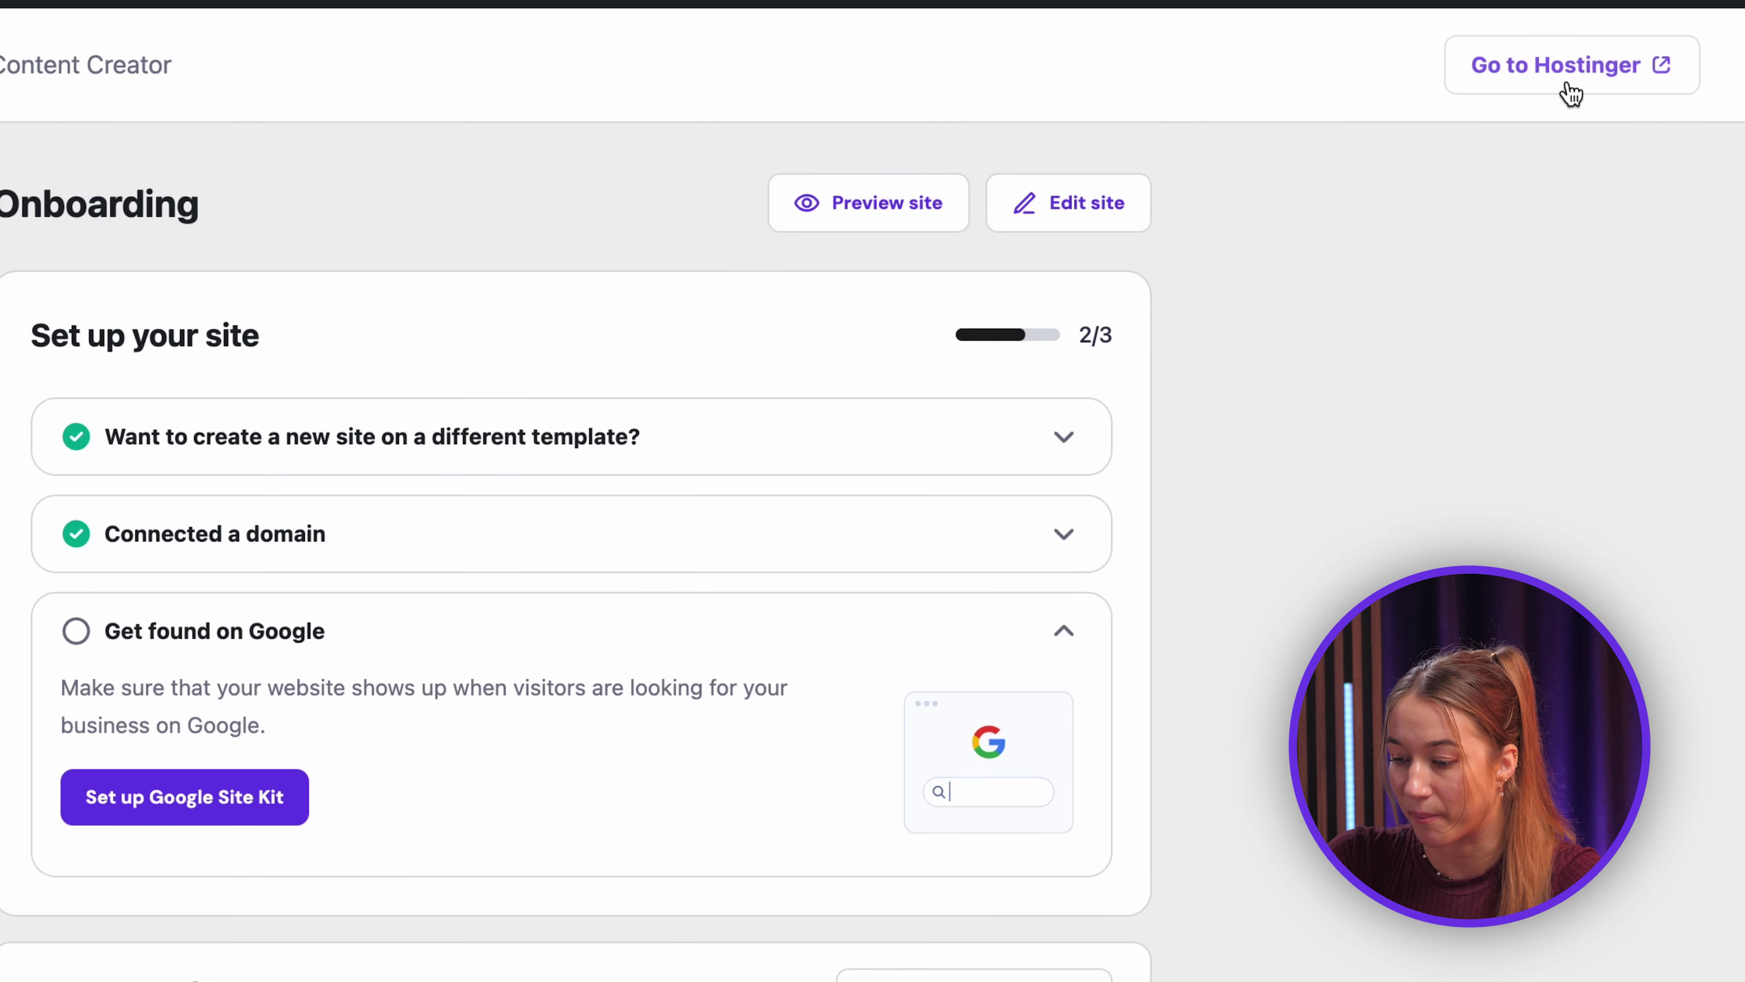
click(1569, 89)
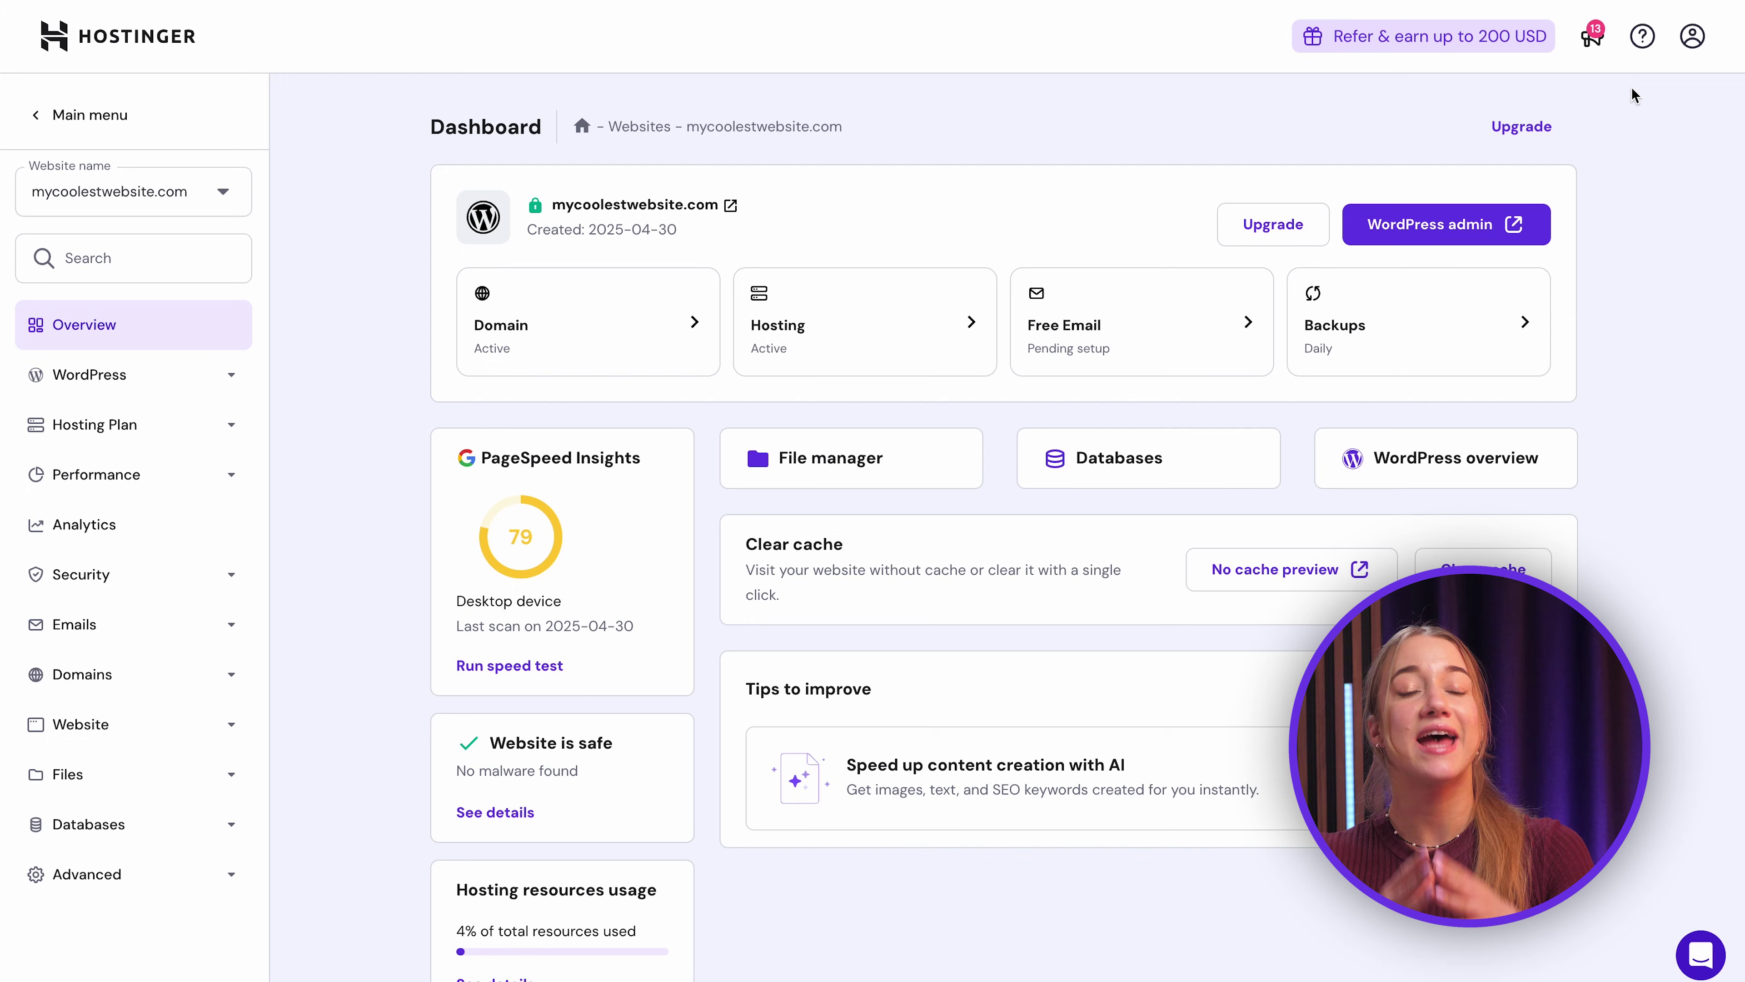
Step: Expand the Website, Databases, Files and Performance sections in the hPanel sidebar
scroll(1651, 303, down, 2)
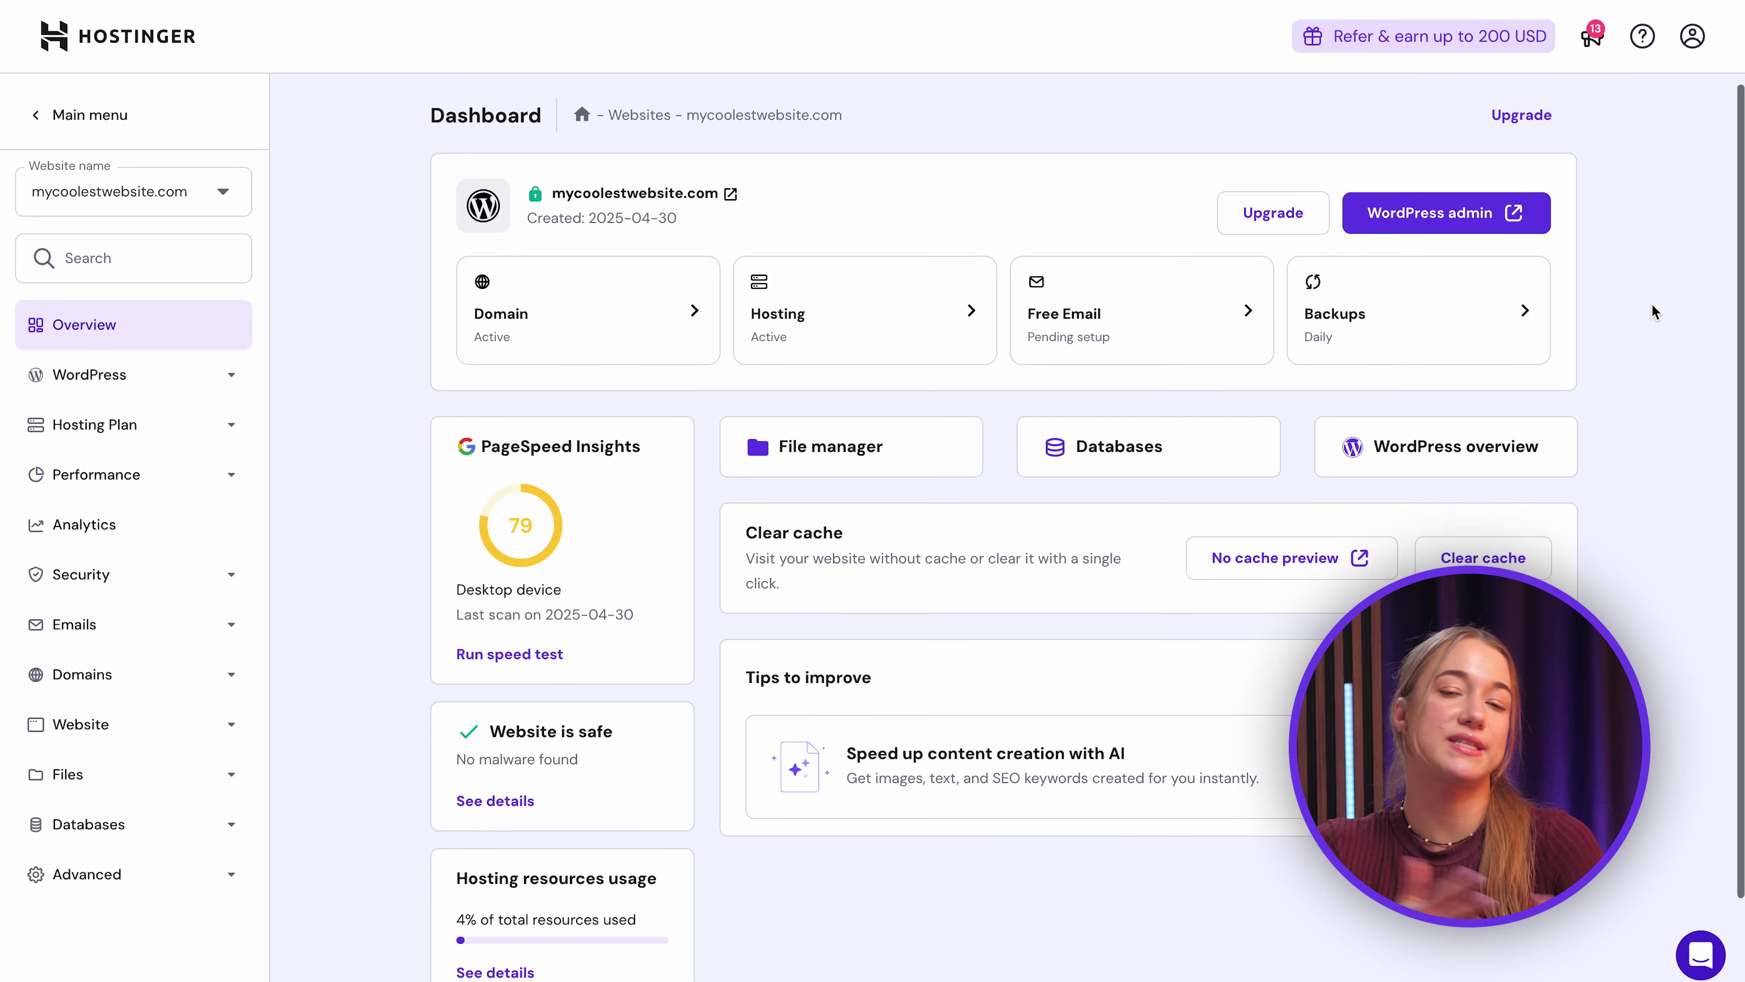
scroll(1651, 303, up, 2)
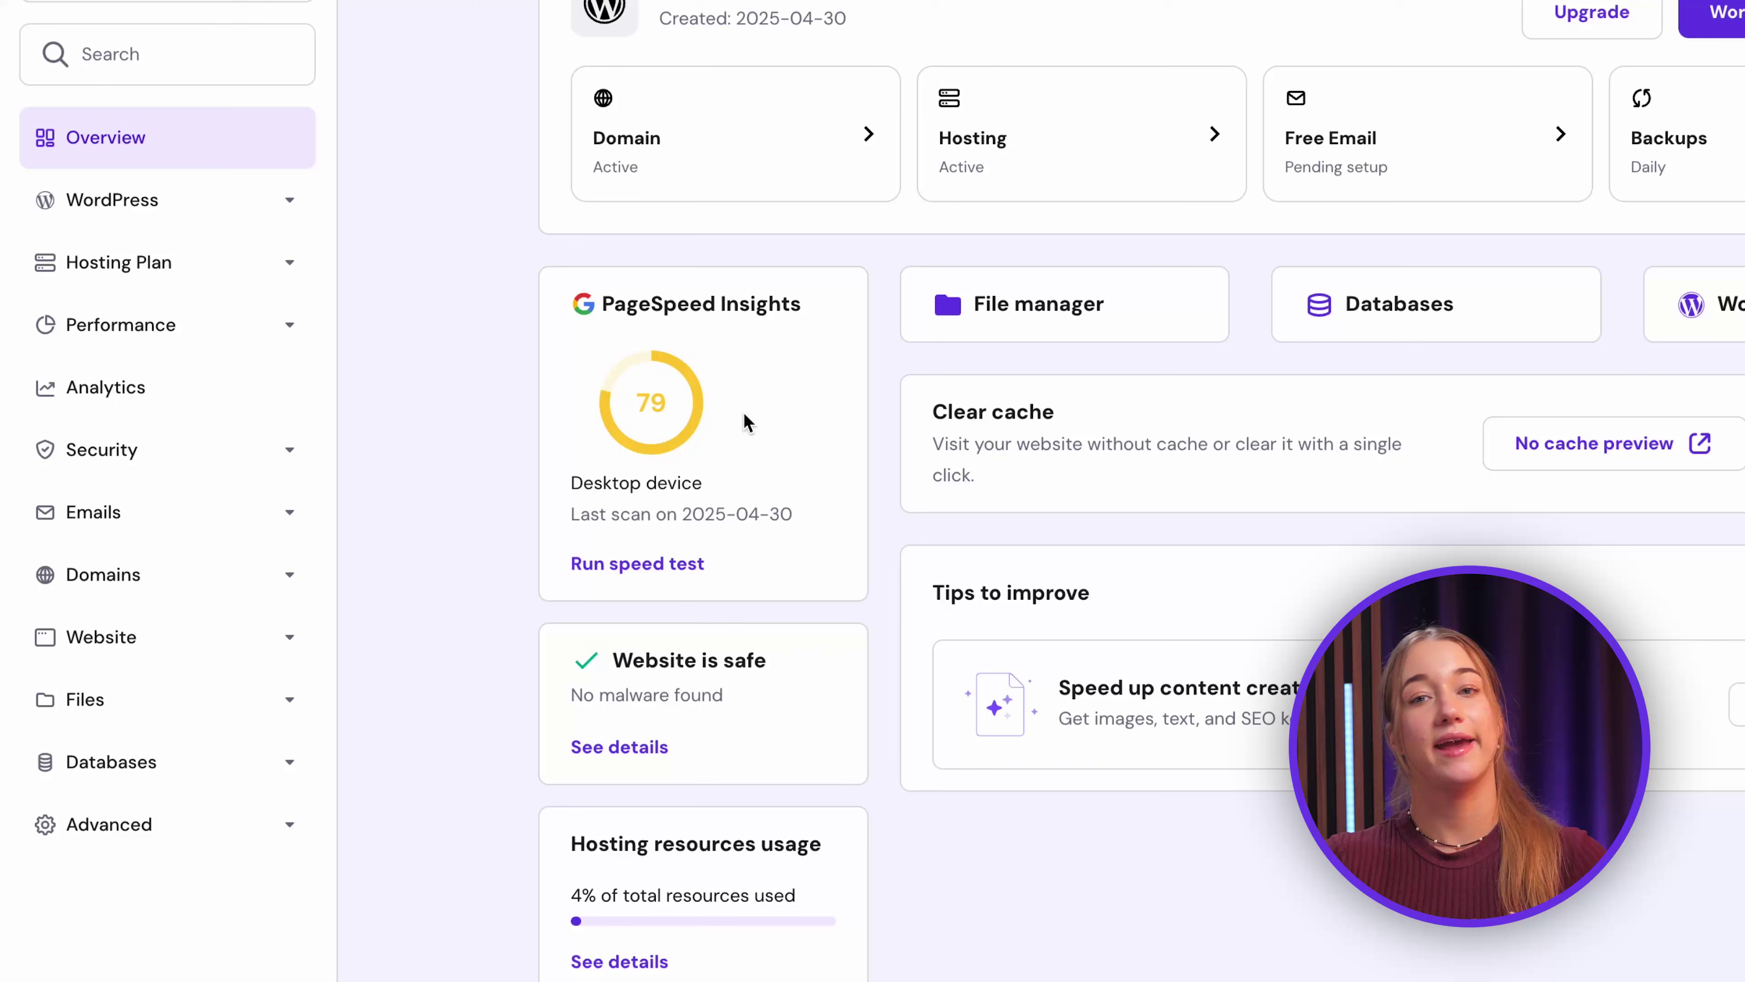
click(206, 637)
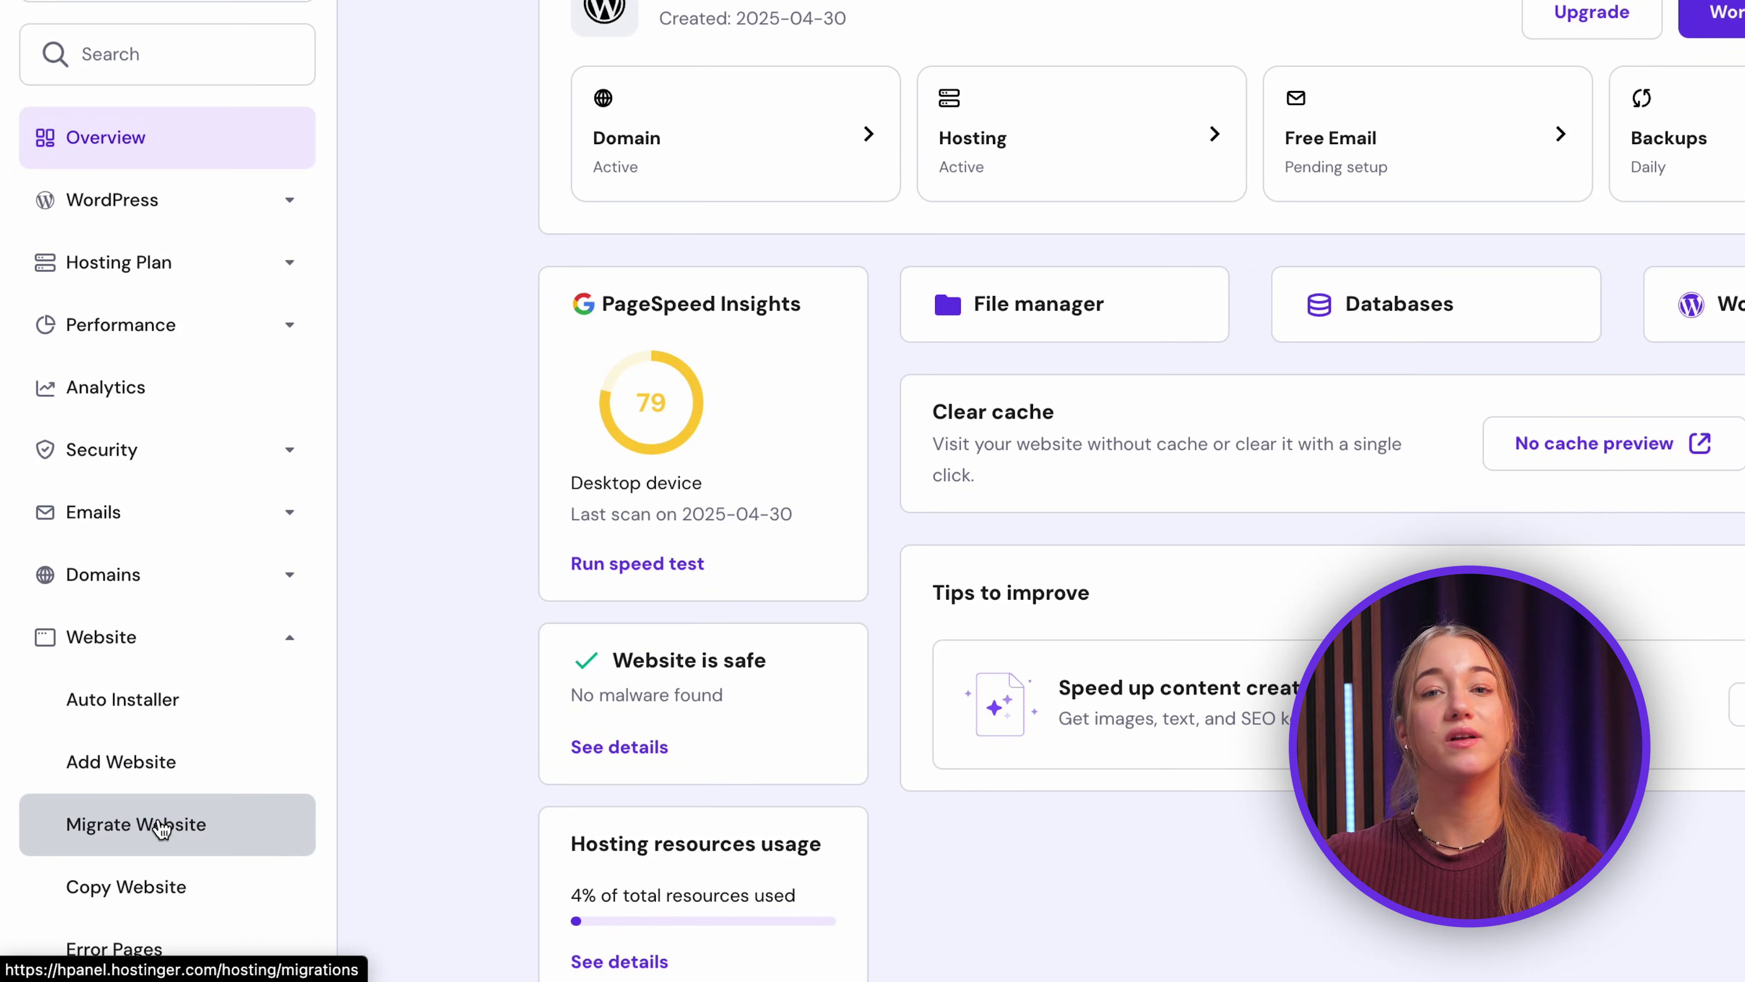
click(156, 643)
click(140, 759)
scroll(137, 759, down, 1)
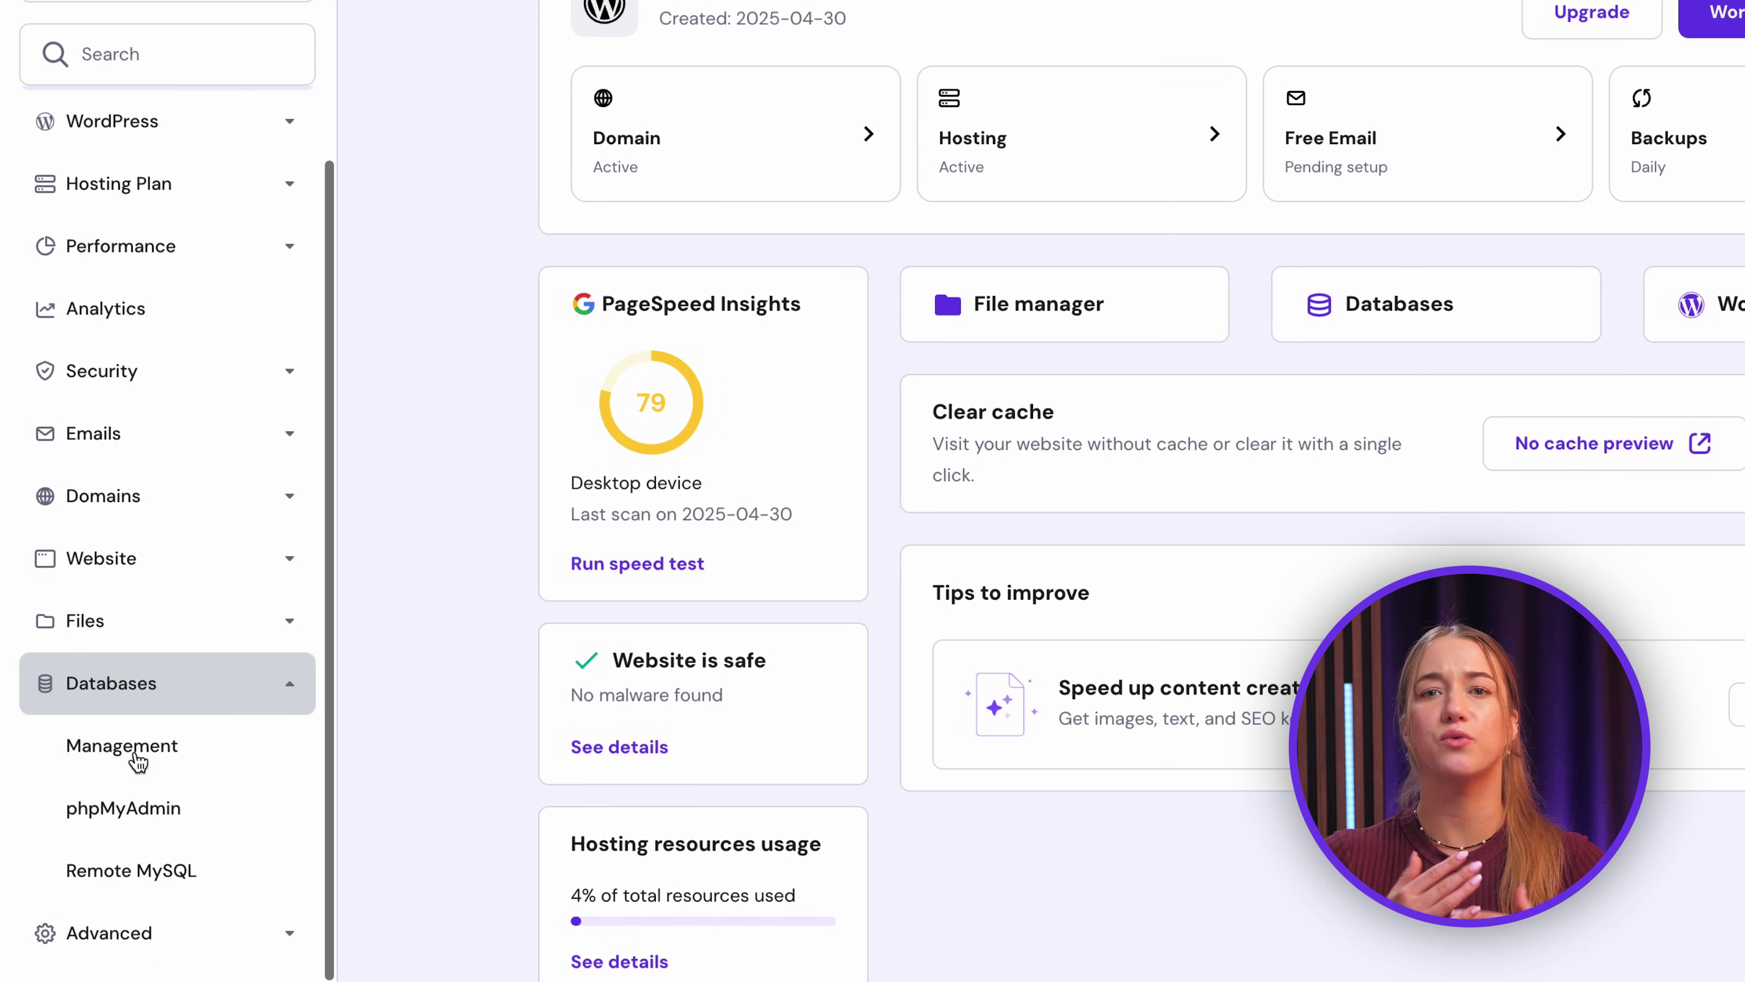
click(140, 632)
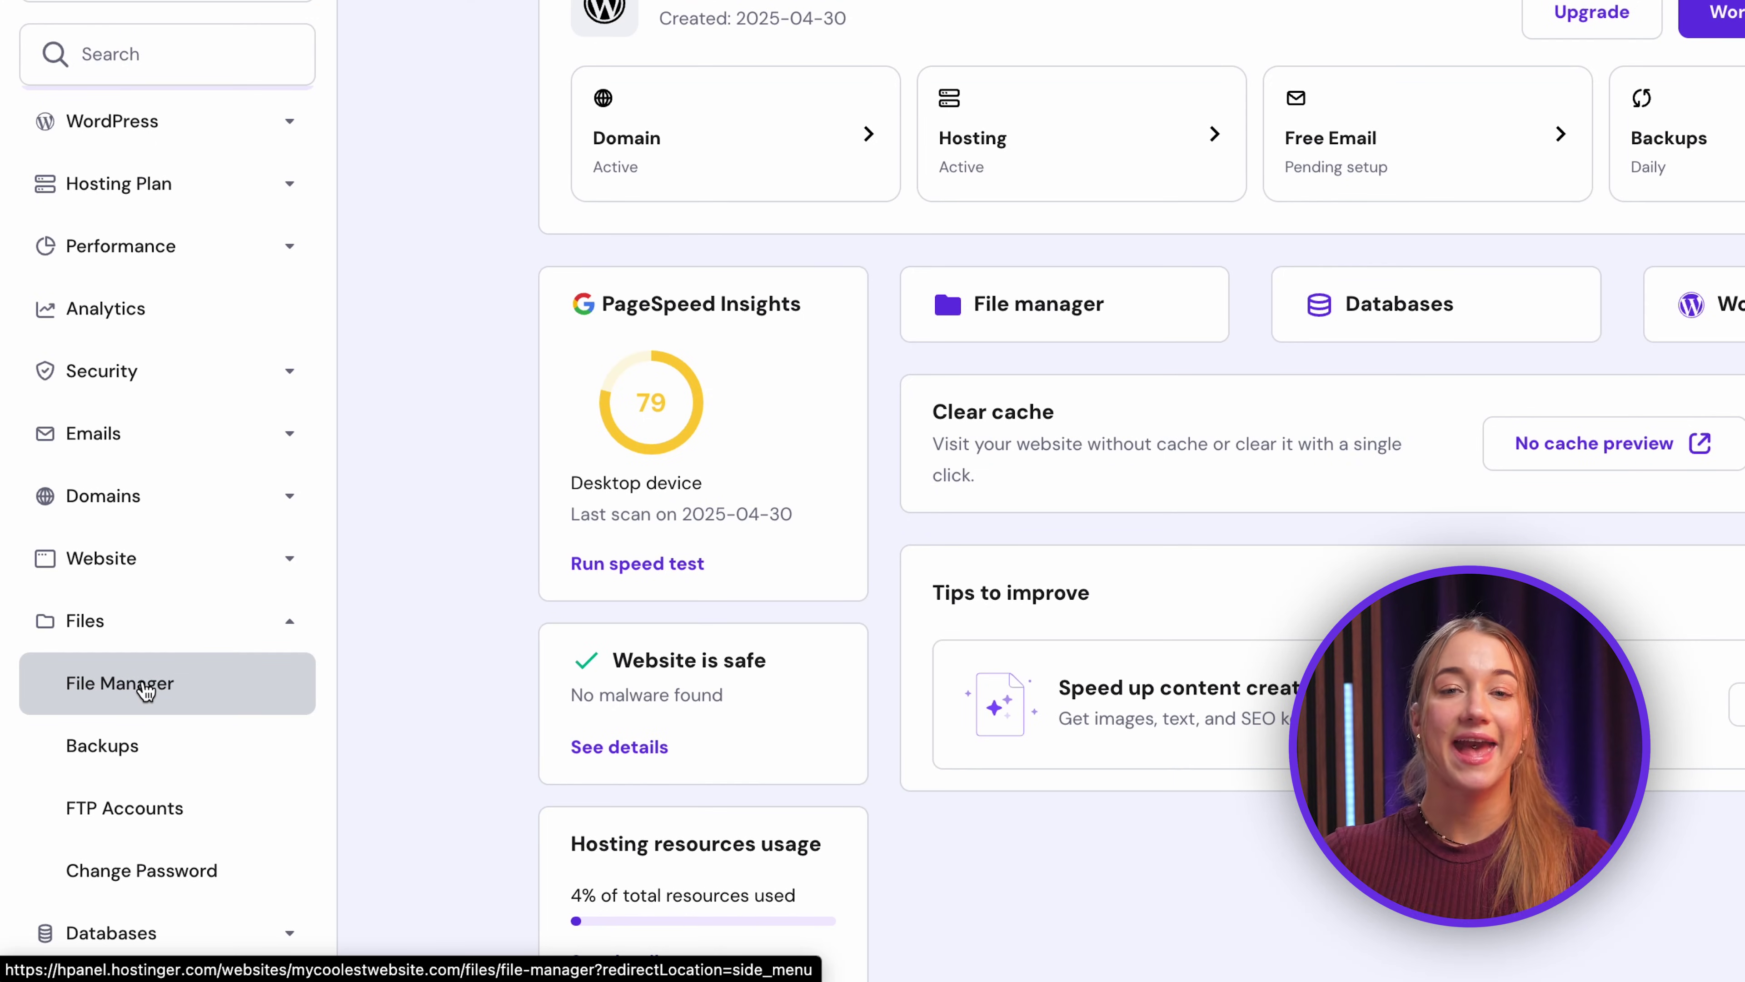
click(168, 256)
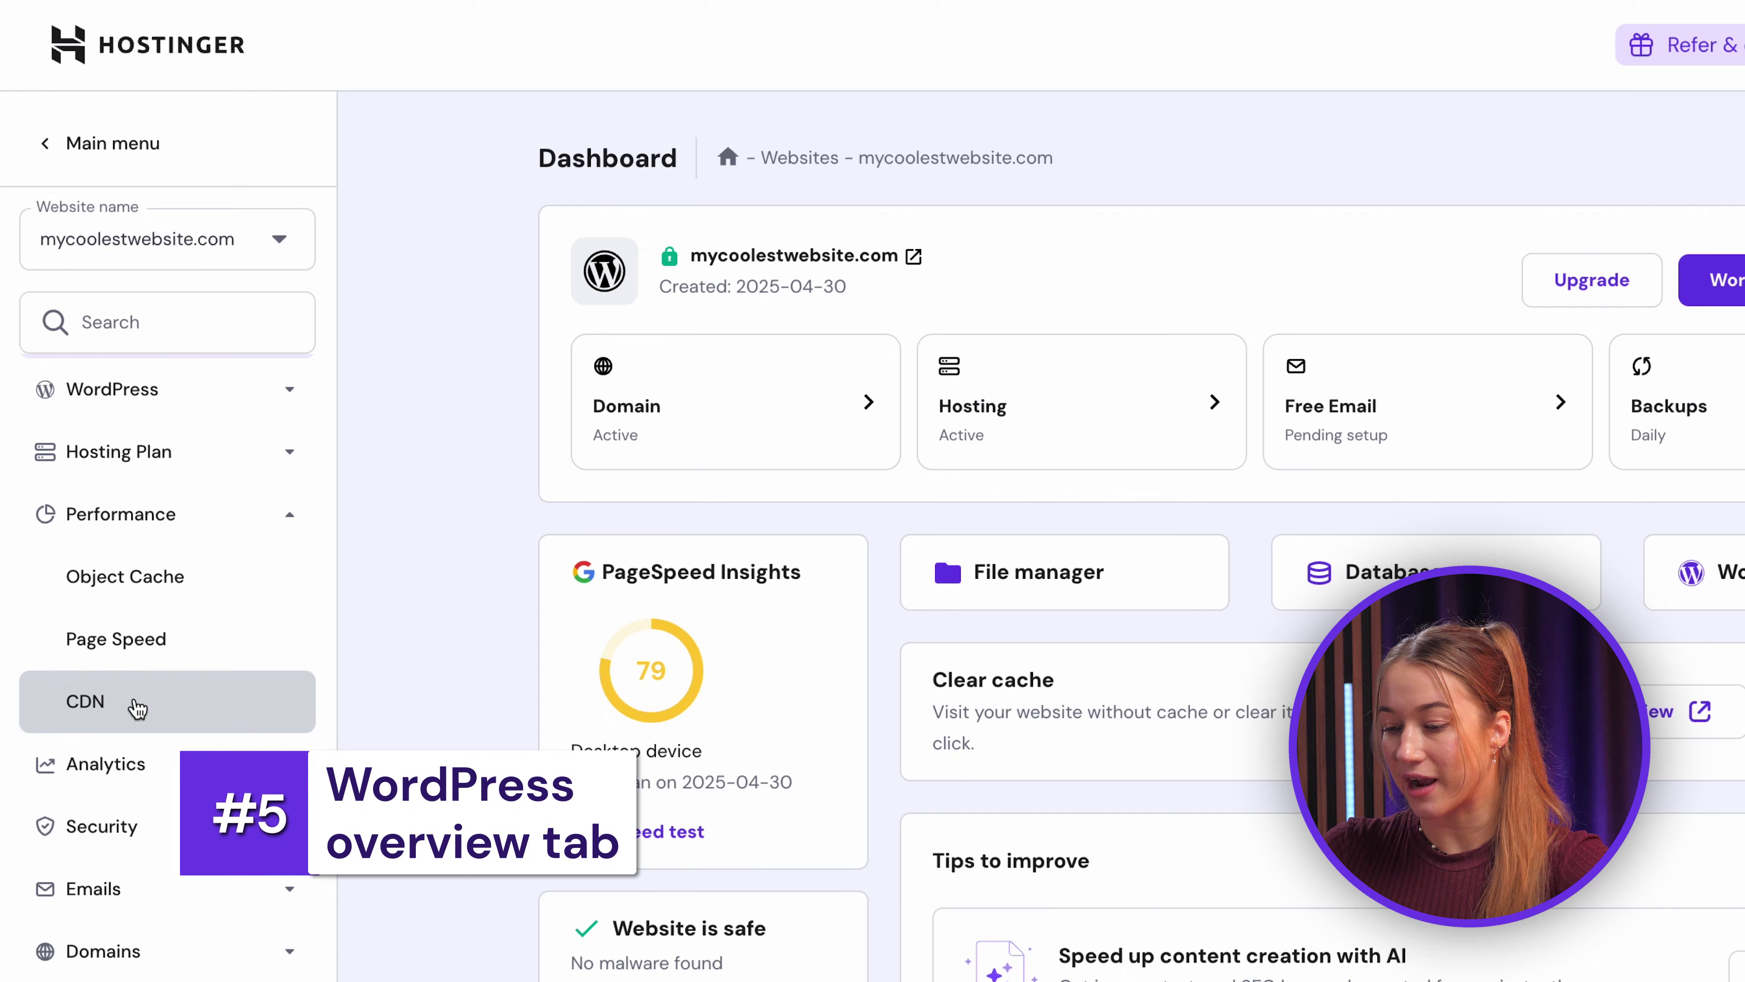
Step: Open WordPress Overview for mycoolestwebsite.com and scroll through core settings and plugin recommendations
click(179, 403)
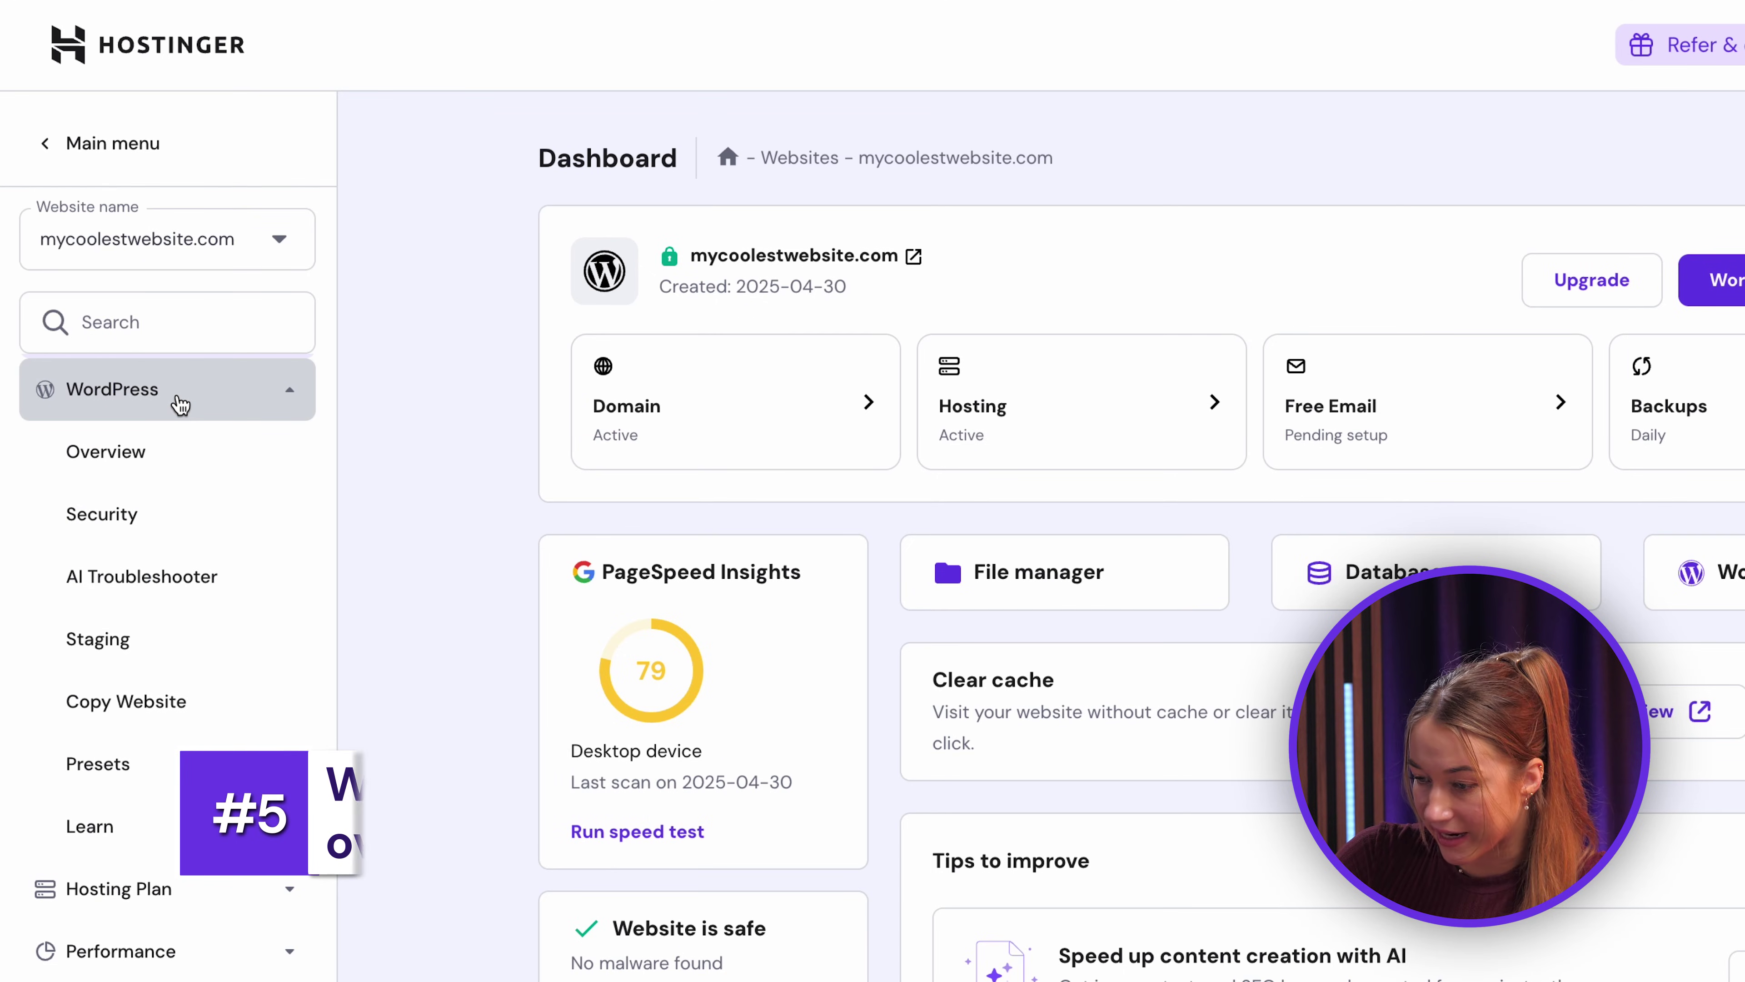
click(145, 459)
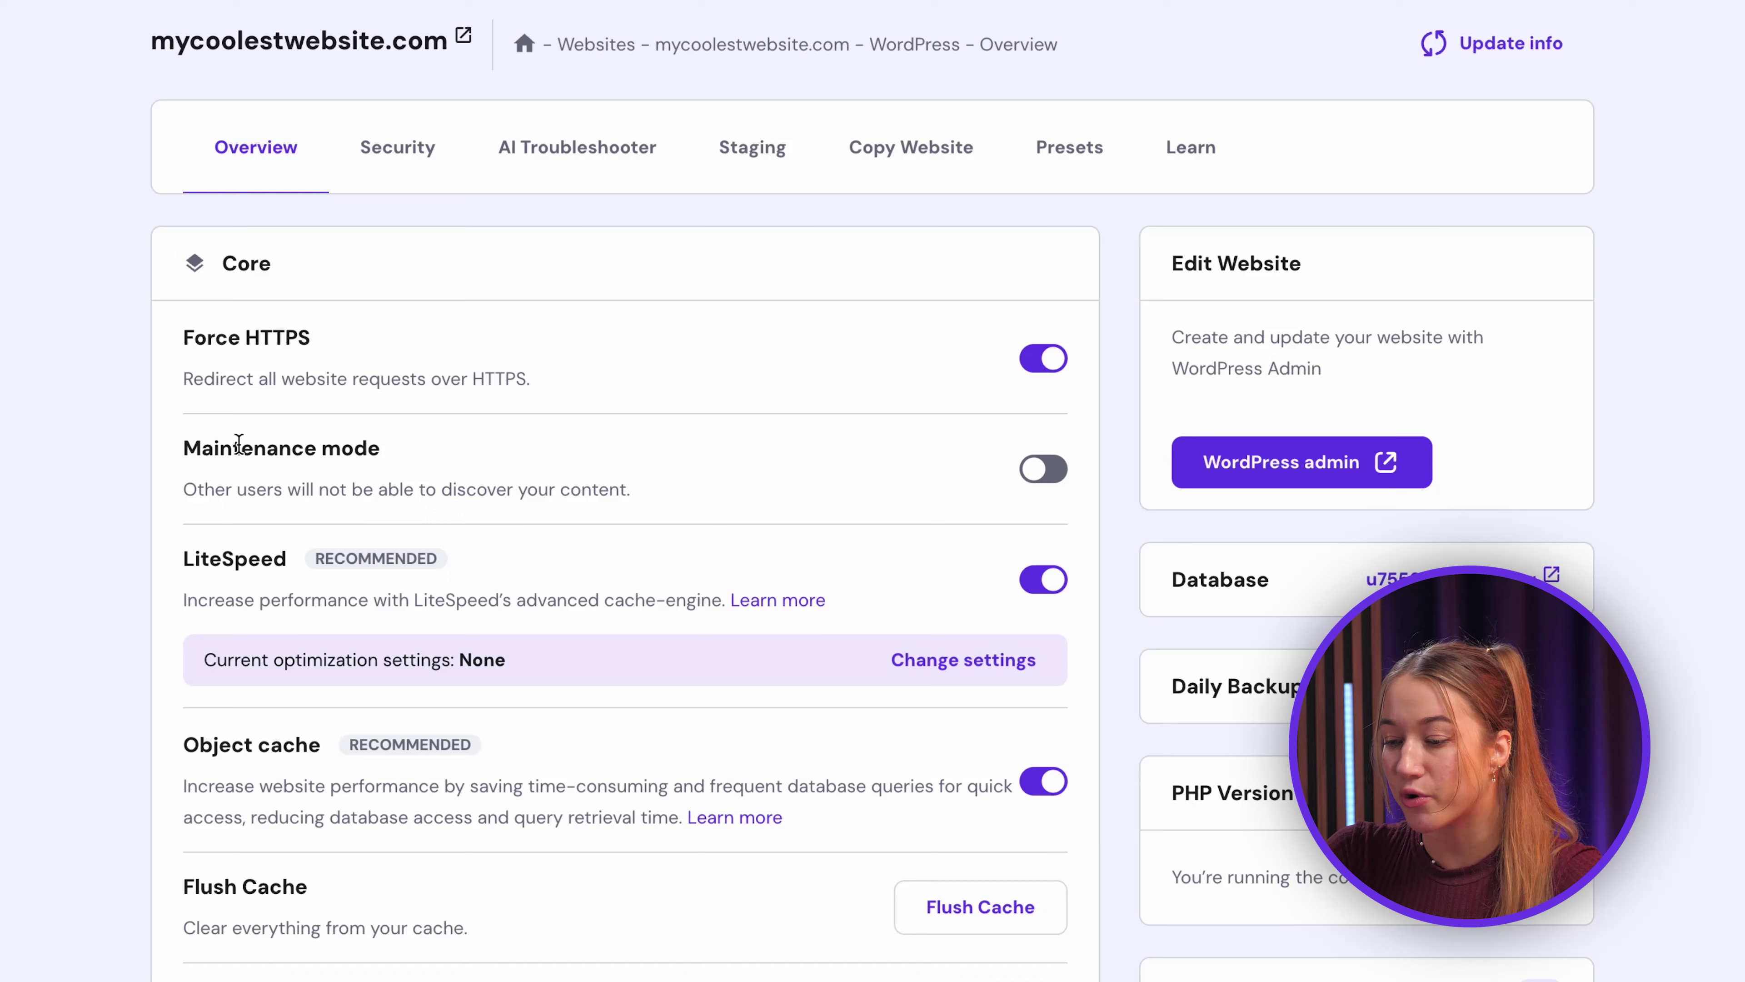
scroll(242, 448, down, 2)
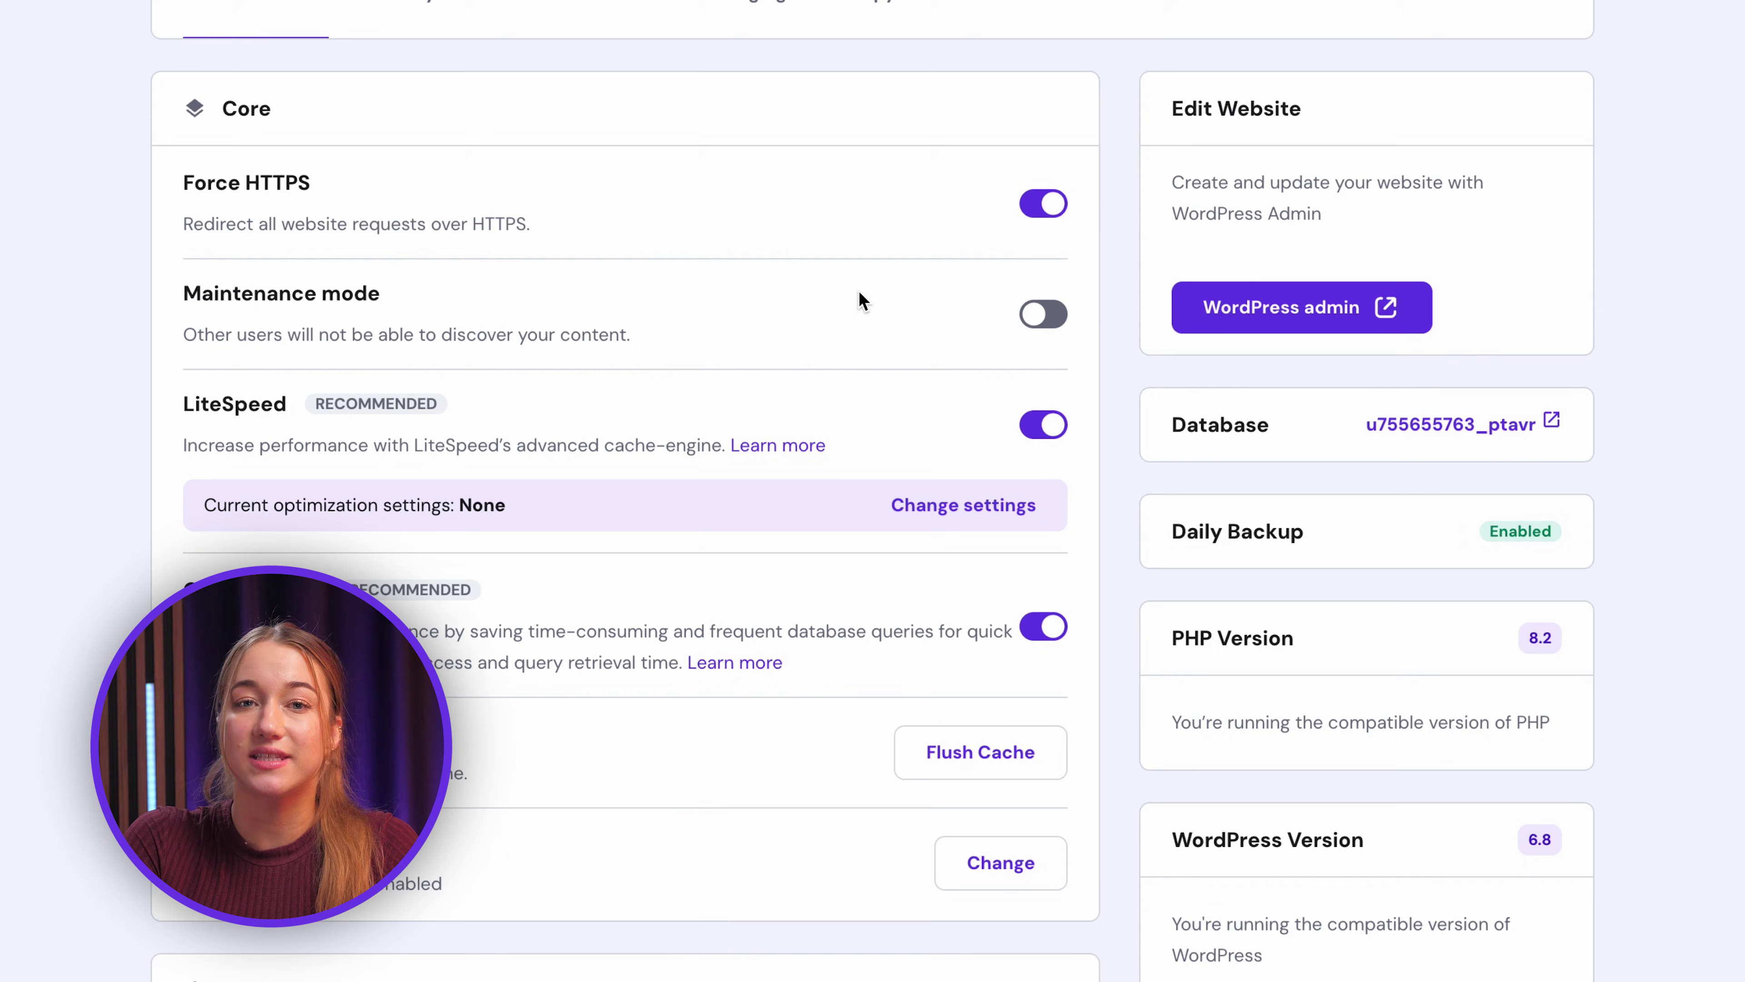
scroll(861, 301, down, 2)
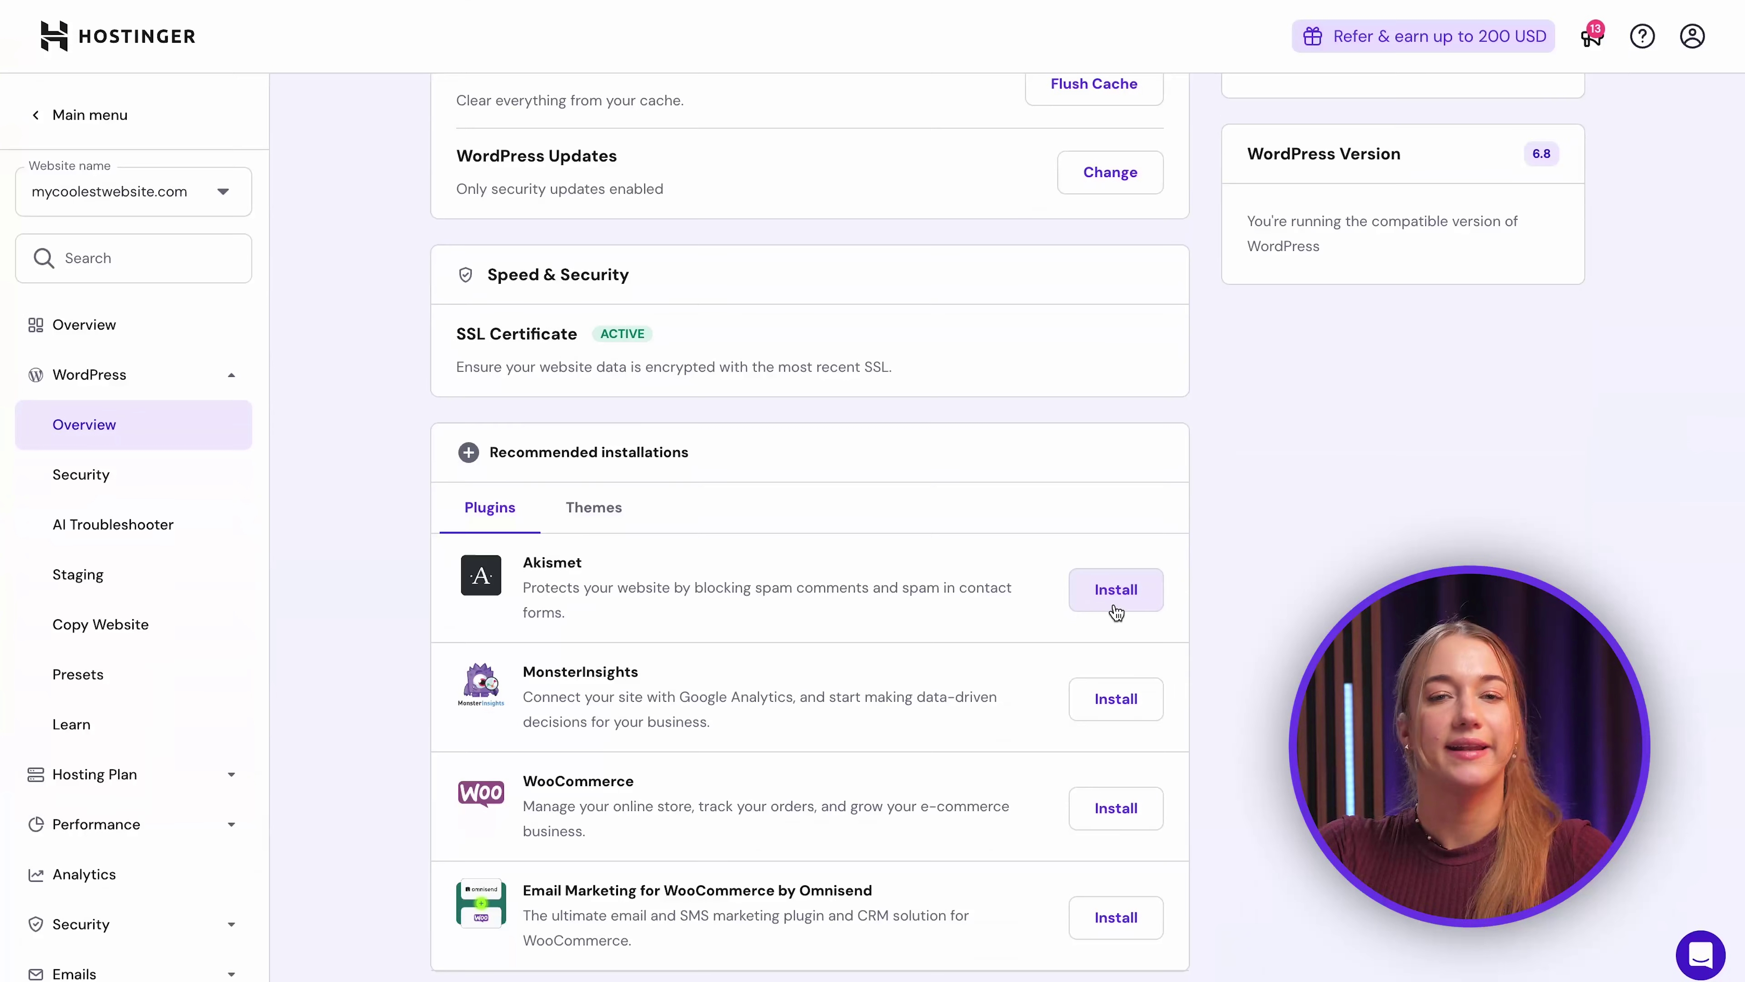
scroll(1115, 612, up, 10)
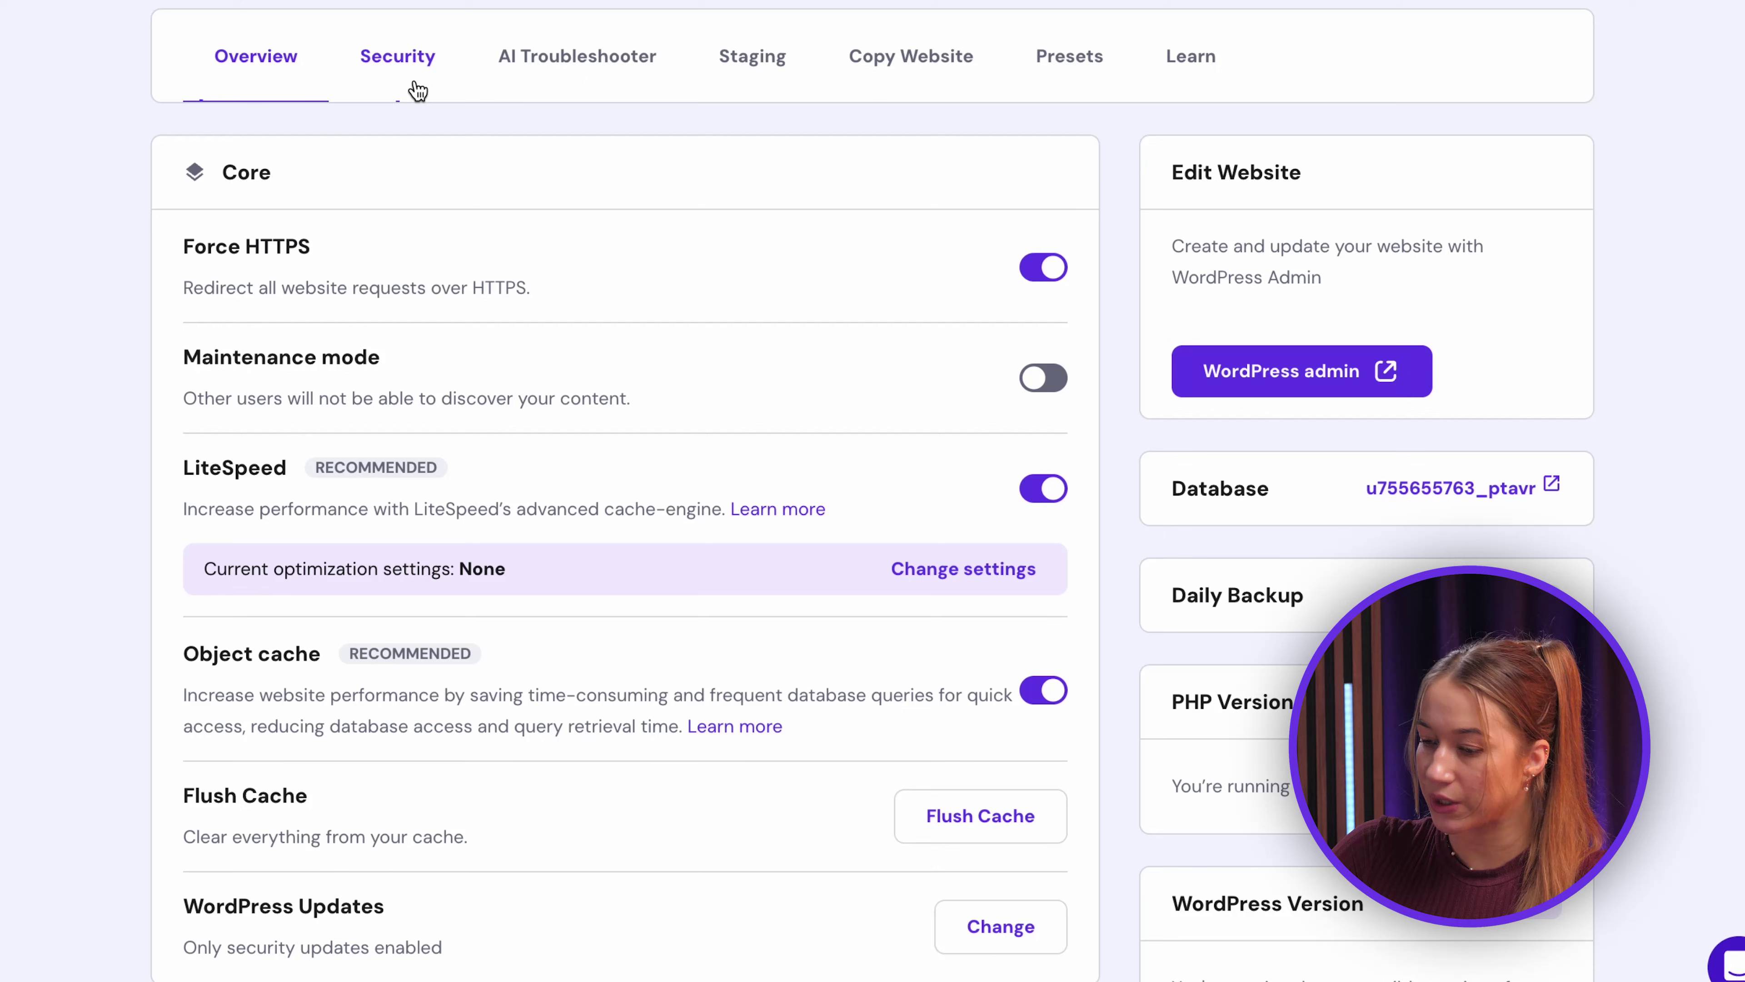
Step: Open WordPress Security and customize auto-updates for core, themes and plugins
click(635, 238)
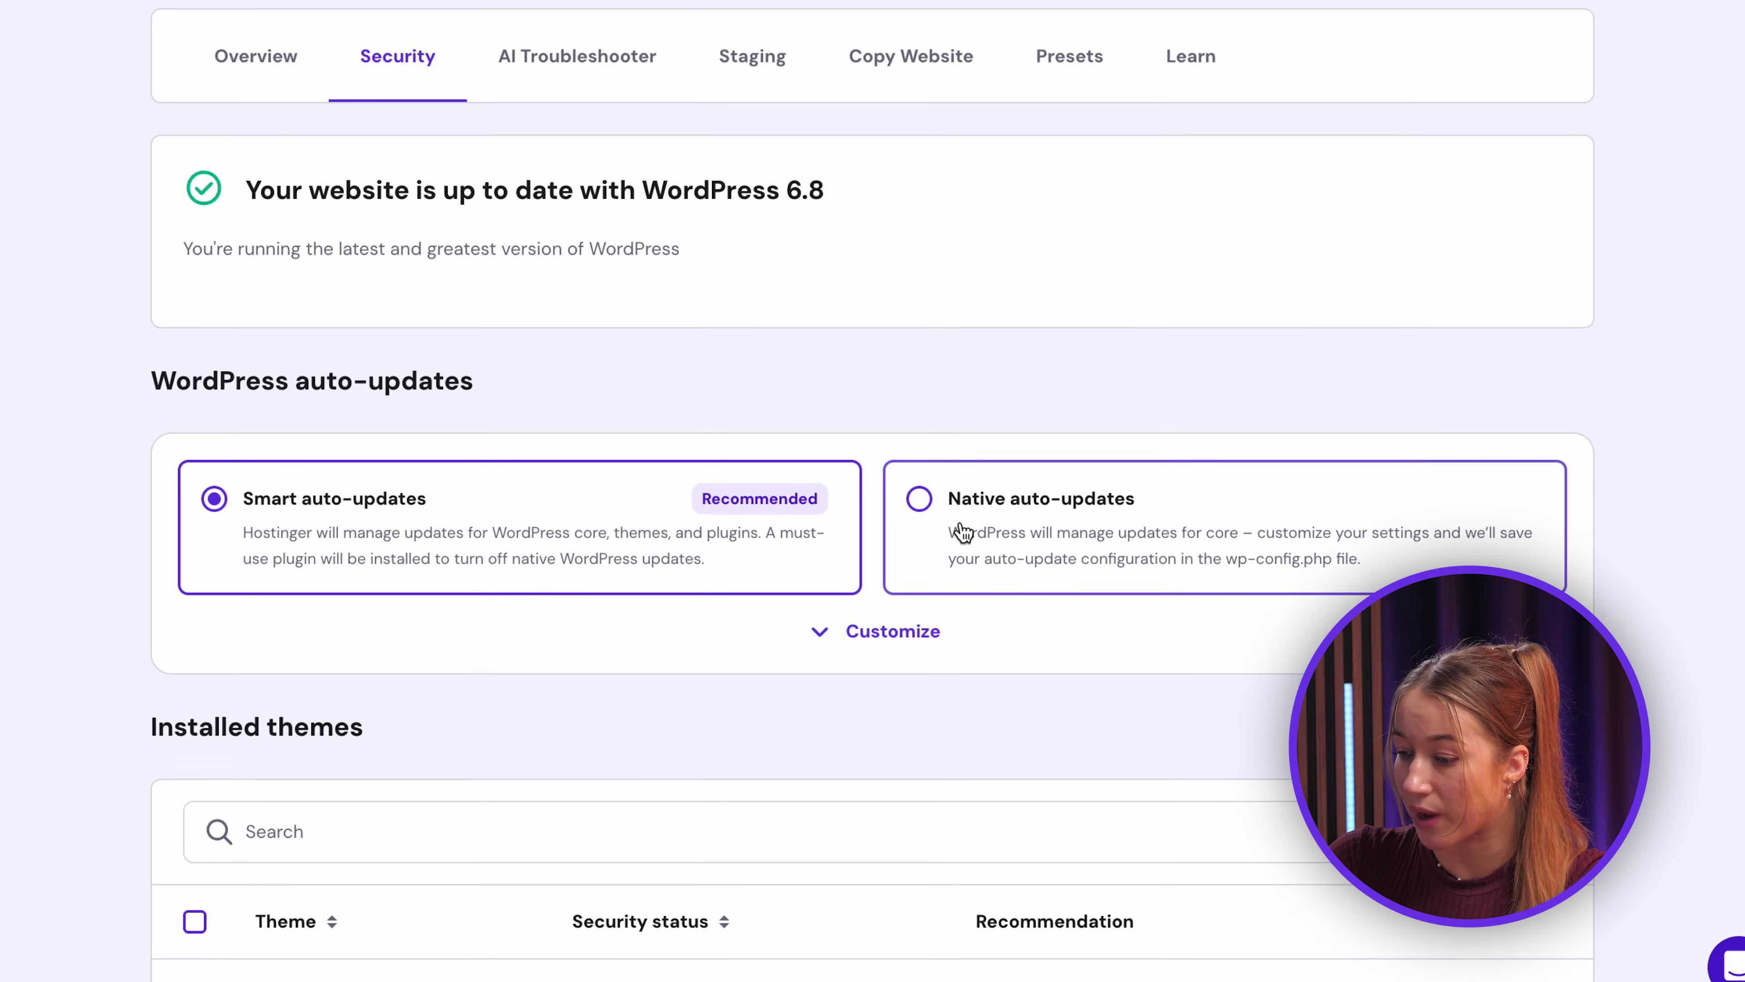
click(902, 644)
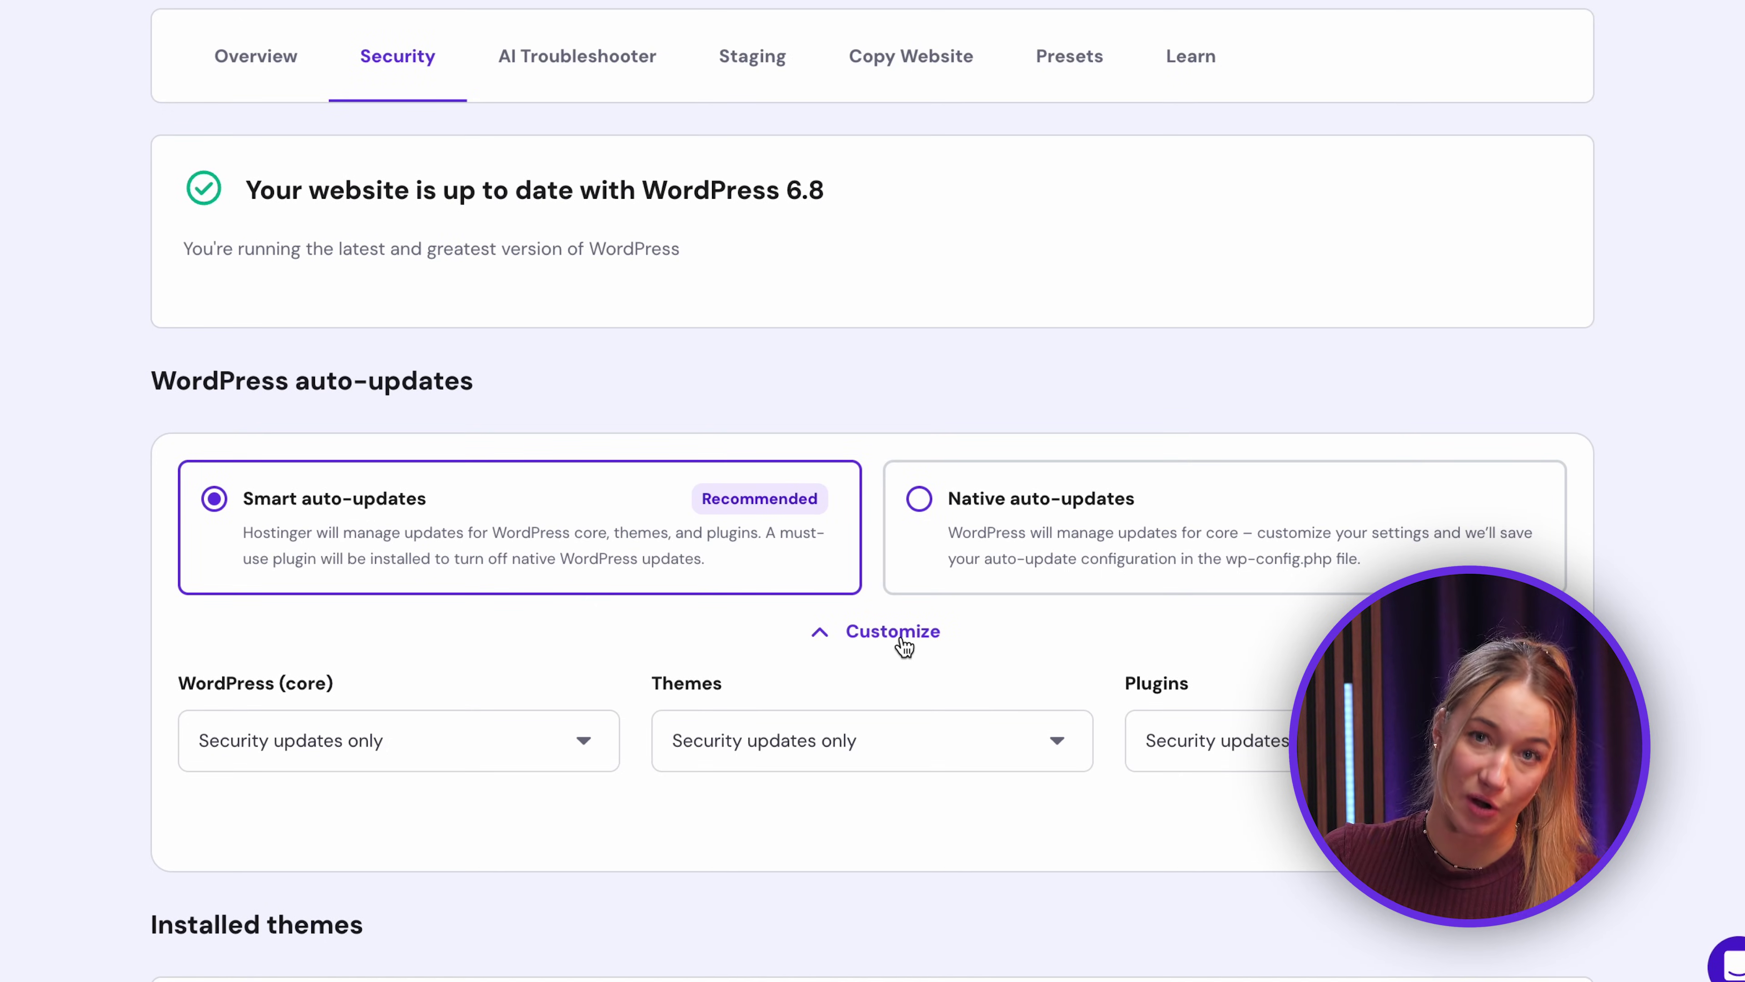
Step: Run the AI Troubleshooter check on the website
click(603, 80)
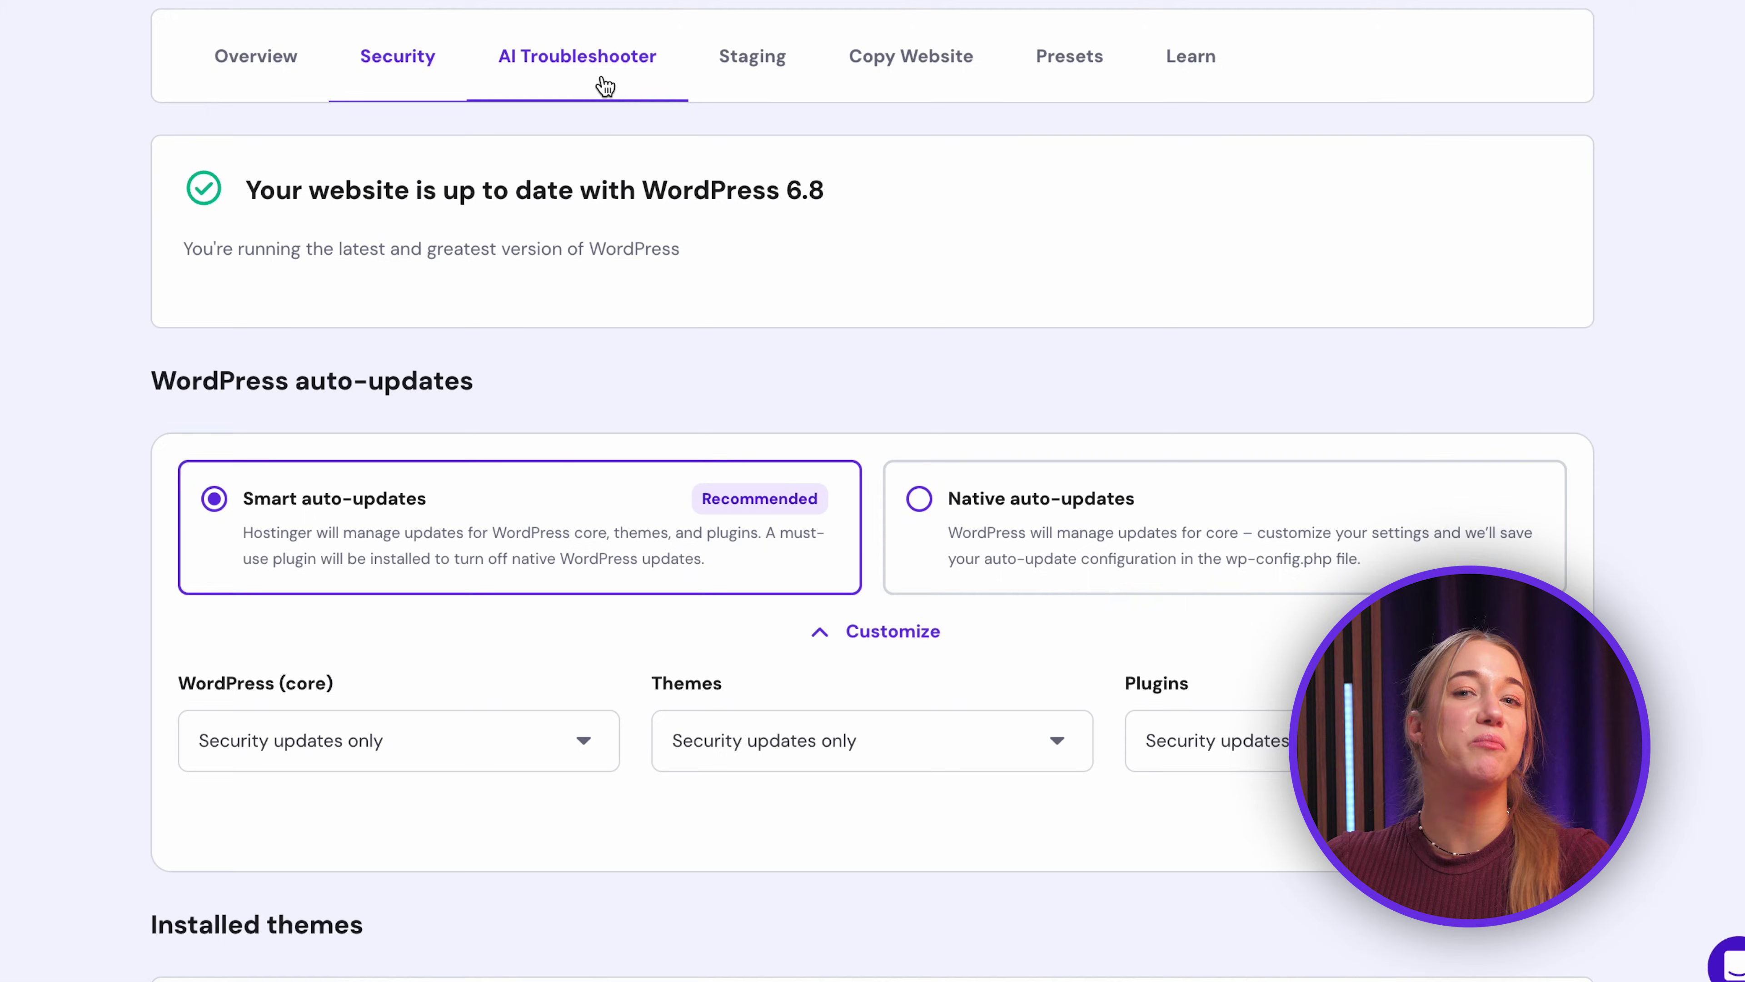